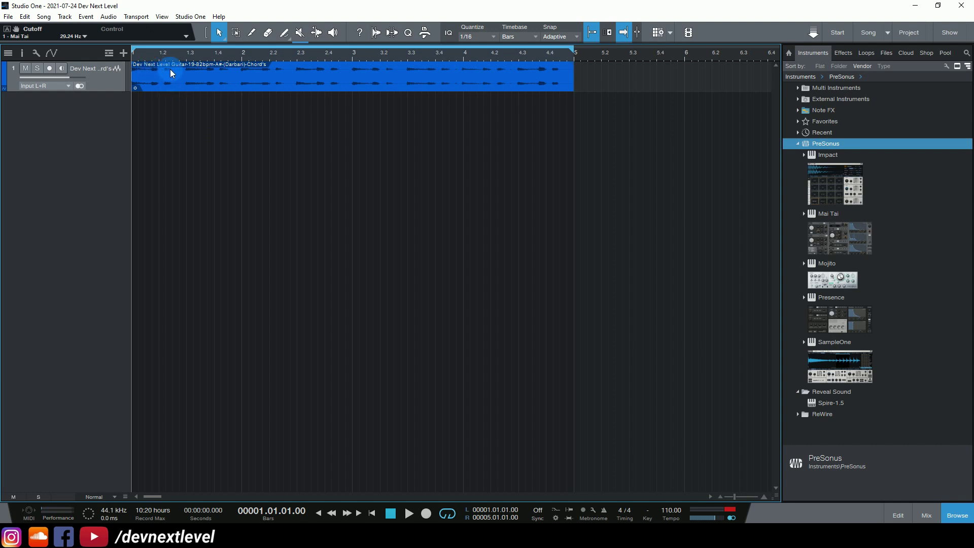
Play the guitar loop, return the playhead to the start of the song and show the track inspector.
key("space")
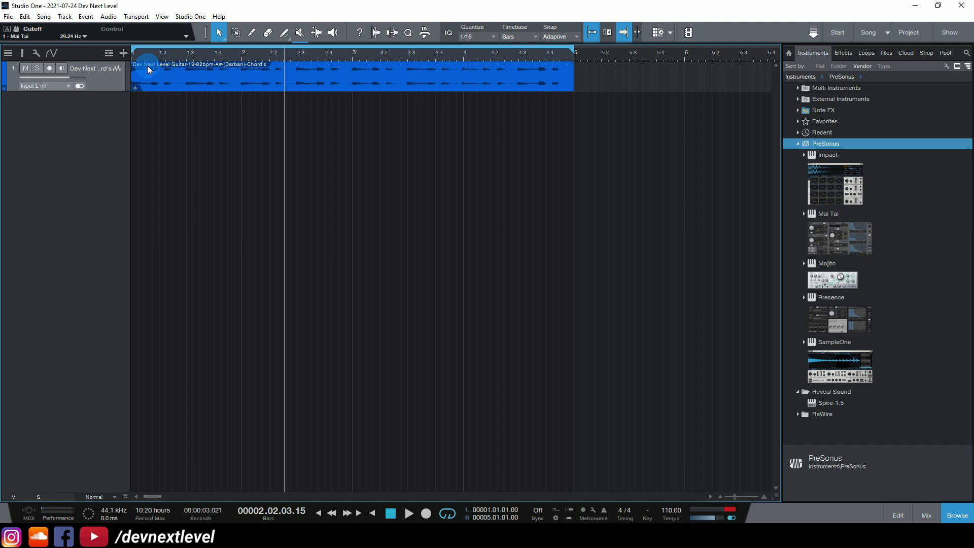
left_click(139, 58)
left_click(22, 56)
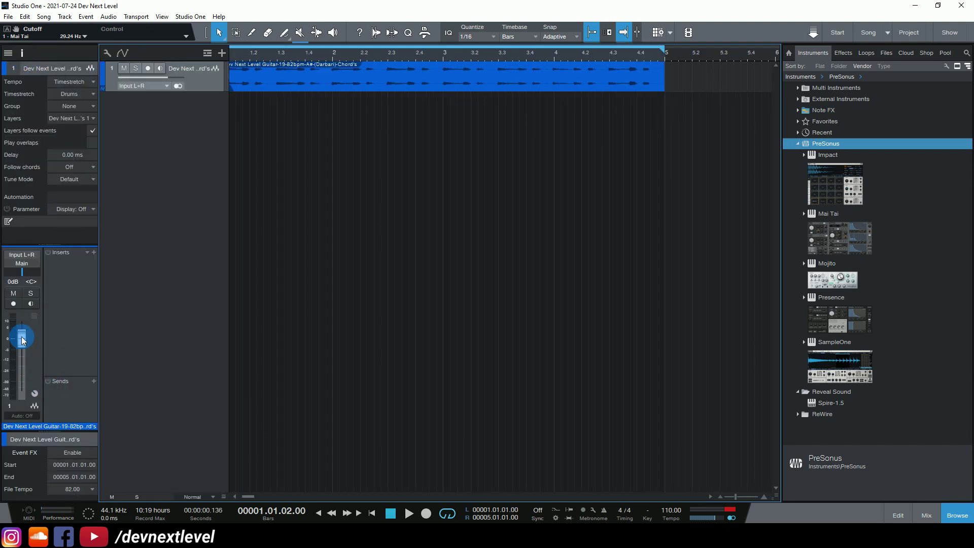
Move the guitar track's volume fader during playback and reset the volume to 0 dB.
mouse_move(23, 340)
left_mouse_down()
mouse_move(23, 374)
mouse_move(23, 320)
mouse_move(24, 356)
mouse_move(24, 340)
left_mouse_up()
key("space")
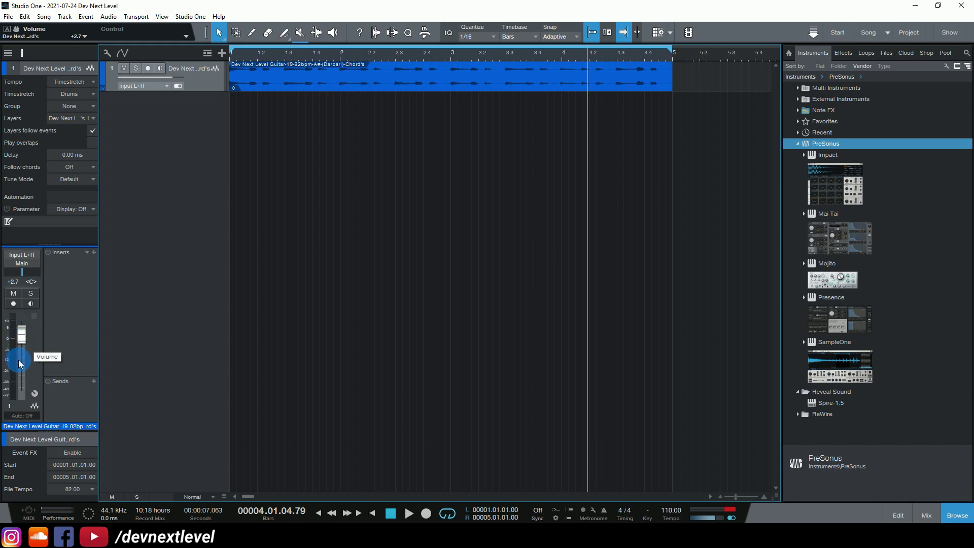
left_click(23, 340, "alt")
Show the volume automation envelope on the guitar track and increase the track height to Large.
right_click(22, 339)
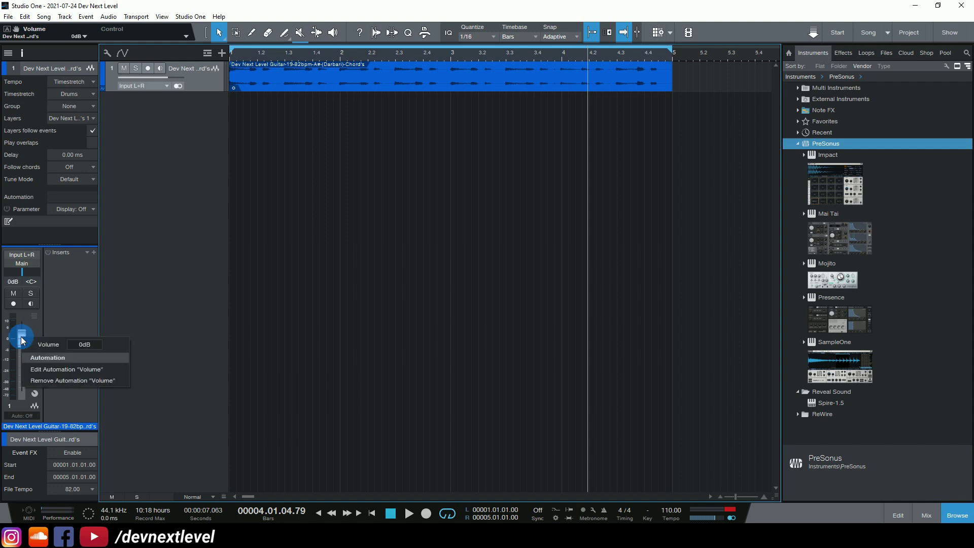
left_click(65, 369)
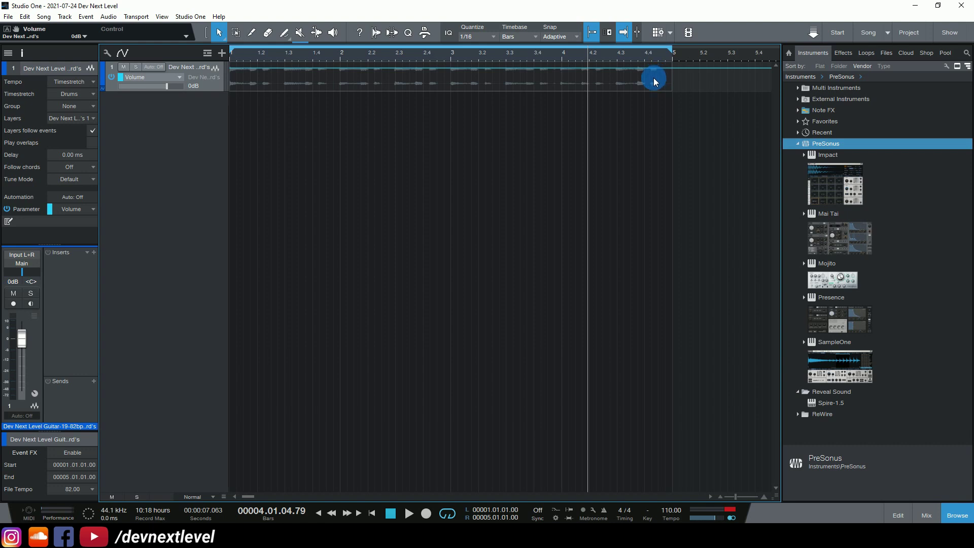
scroll(610, 81, "up", 5)
scroll(611, 81, "up", 3)
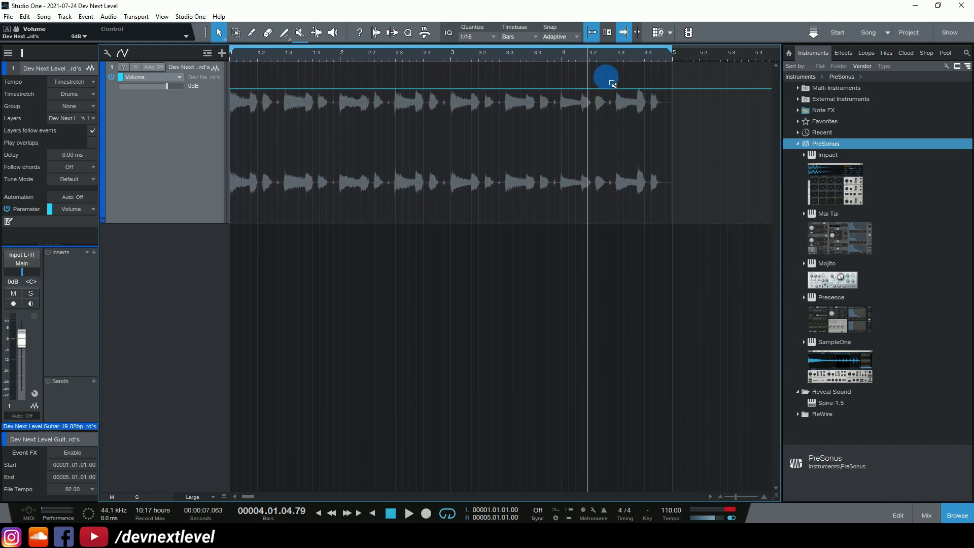
scroll(611, 83, "up", 1)
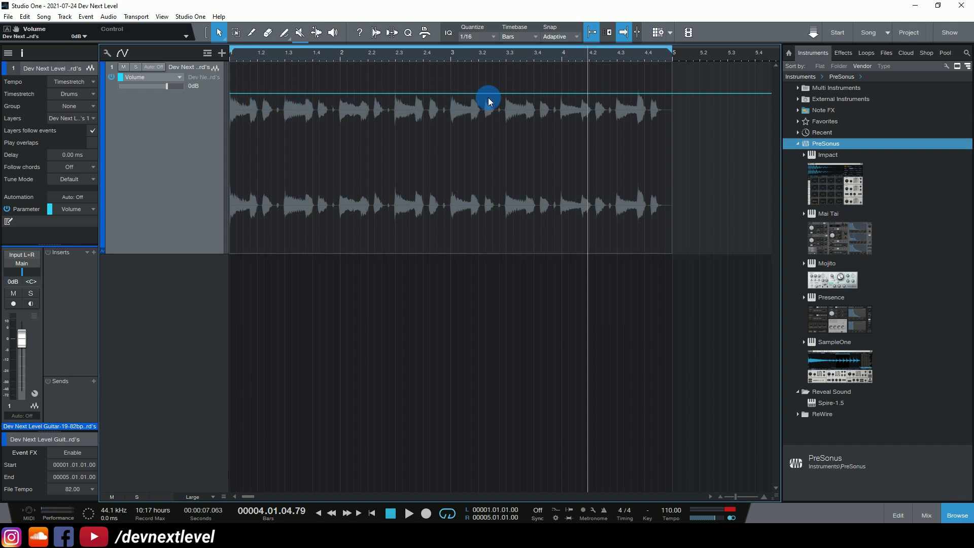
Draw volume automation with the Paint tool: a stepped dip from 1.4 to 2, ramps down to 2.3, up to 0 dB at 3, and down to about -27.8 dB at 3.3.
left_click(283, 35)
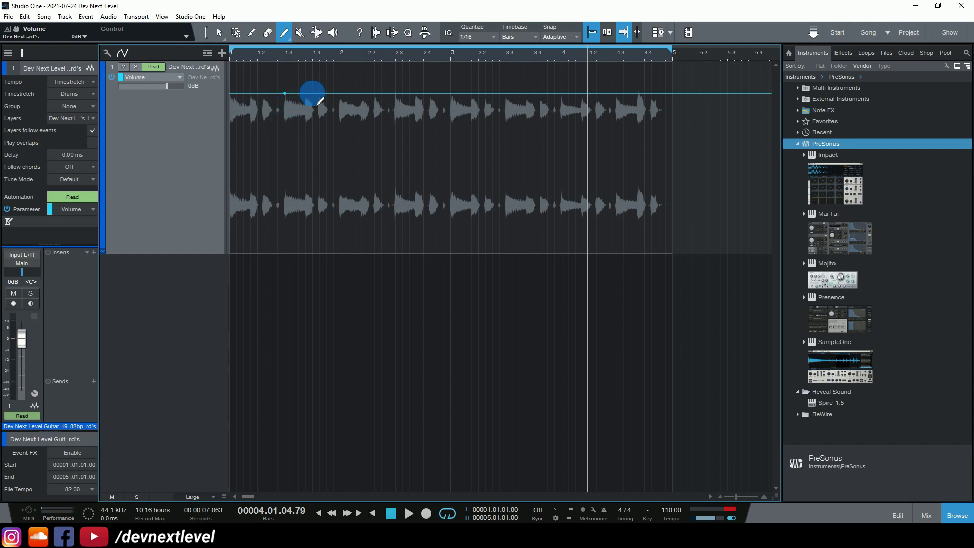
mouse_move(311, 93)
left_mouse_down()
mouse_move(312, 114)
mouse_move(340, 115)
left_mouse_up()
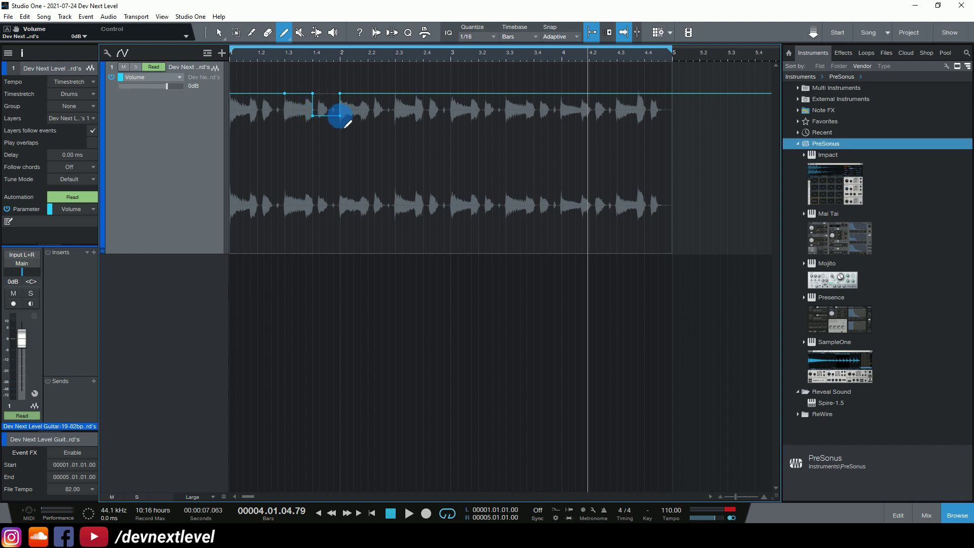
left_click(368, 119)
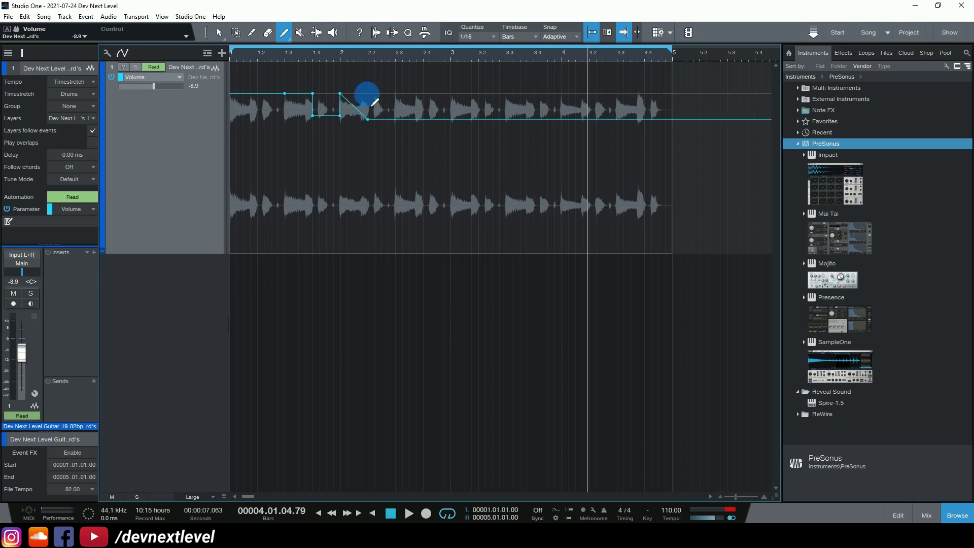
left_click(395, 155)
left_click(450, 93)
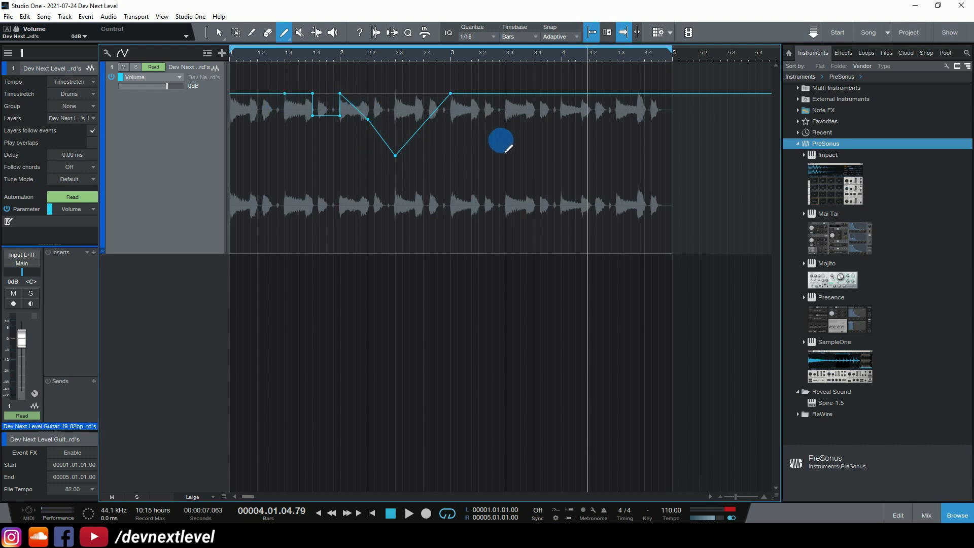
left_click(505, 174)
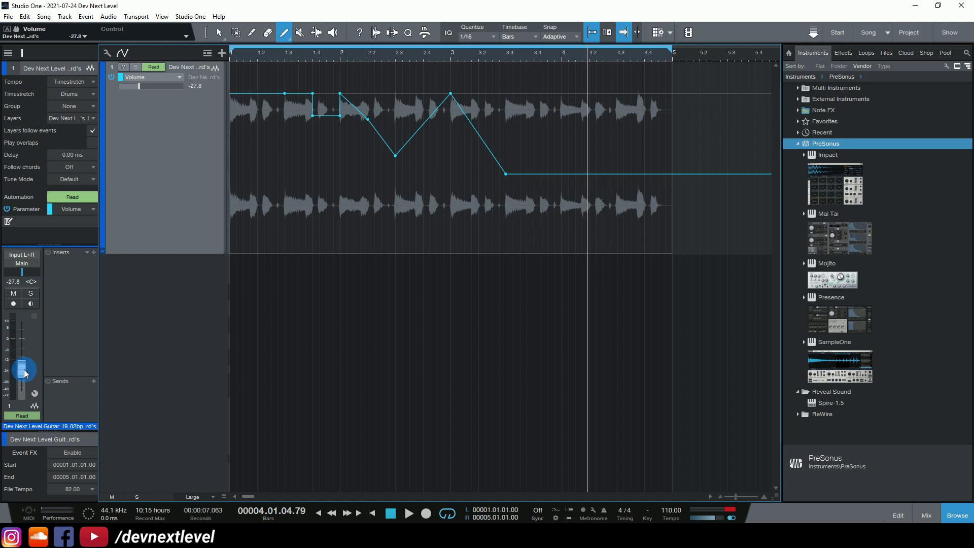
Play the song from the start to check the volume automation on the guitar track.
left_click(231, 60)
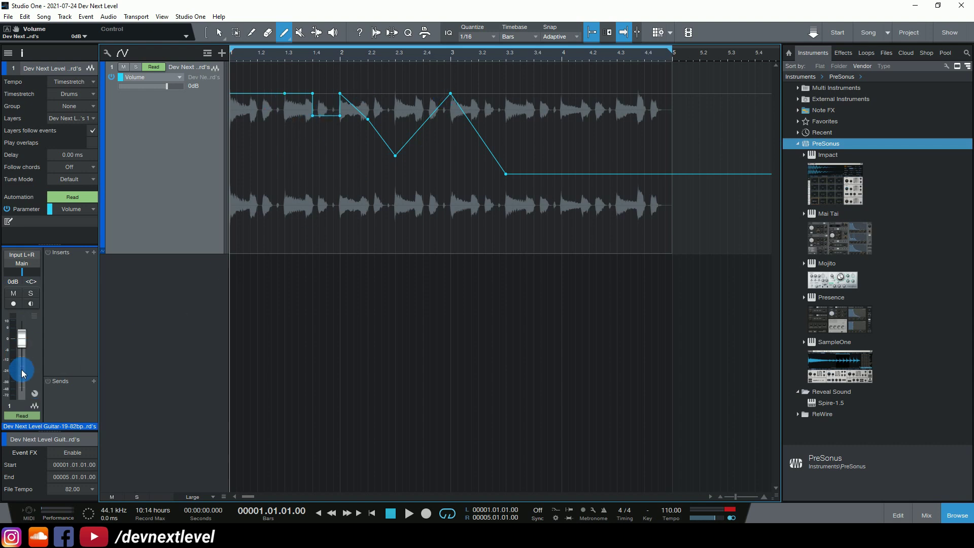
key("space")
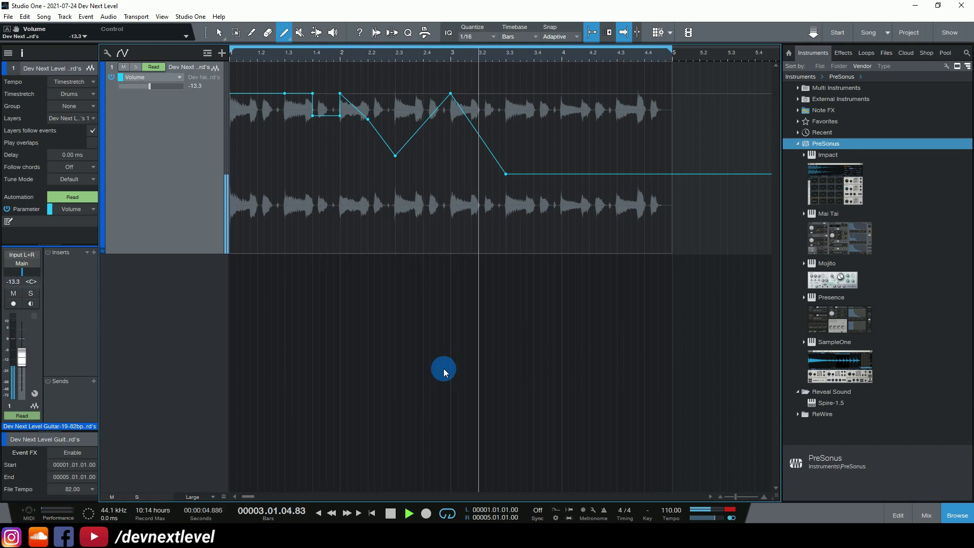
key("space")
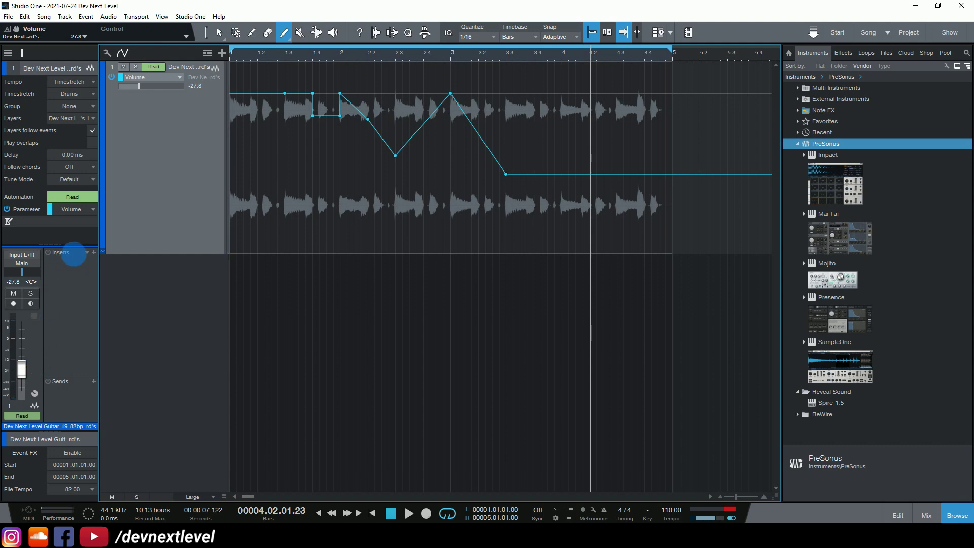
Insert the PreSonus Compressor on the guitar track and move its window clear of the volume envelope.
left_click(94, 253)
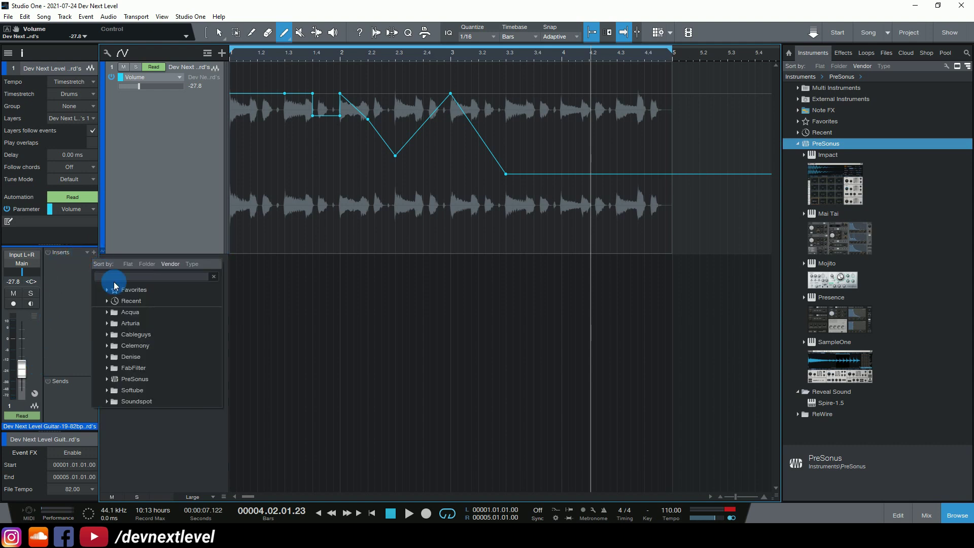
left_click(107, 379)
scroll(163, 374, "down", 3)
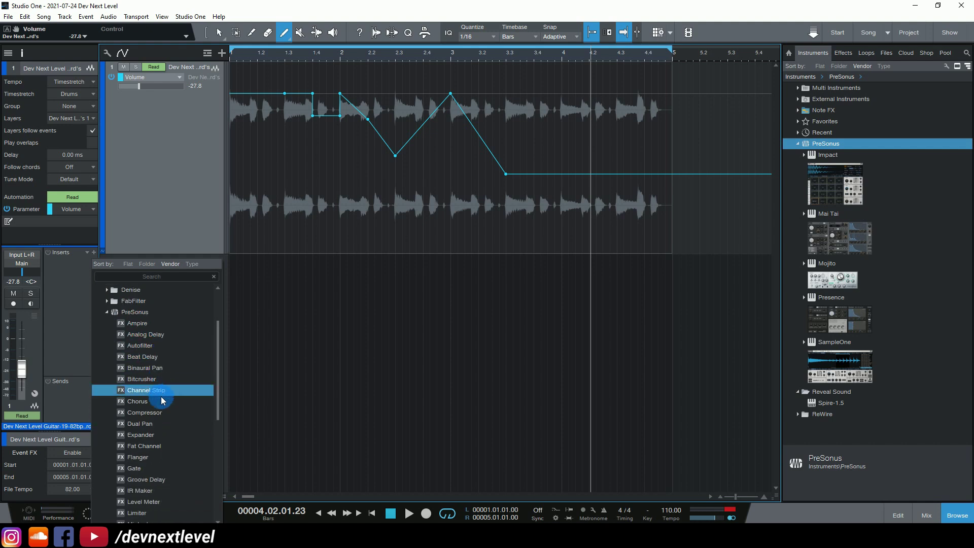
left_click(154, 413)
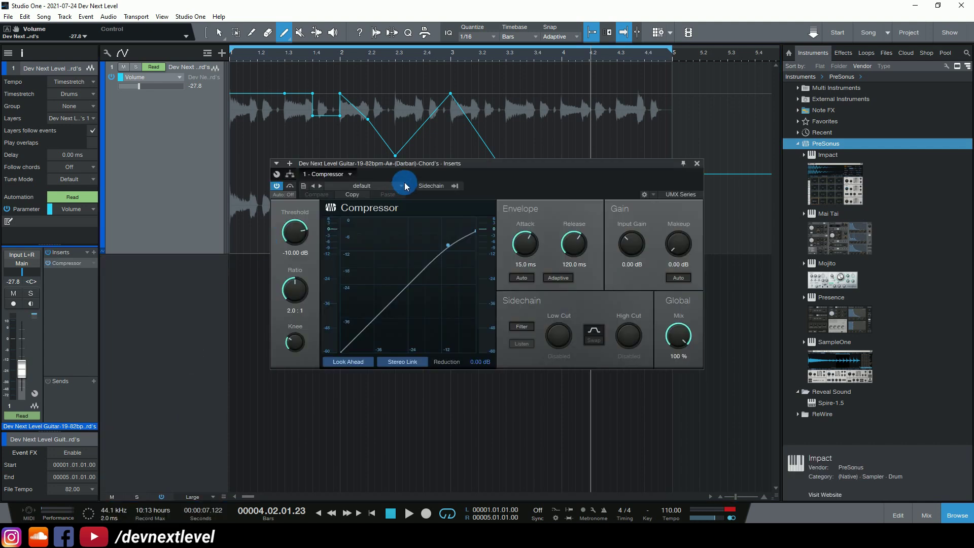
left_click_drag(457, 166, 502, 247)
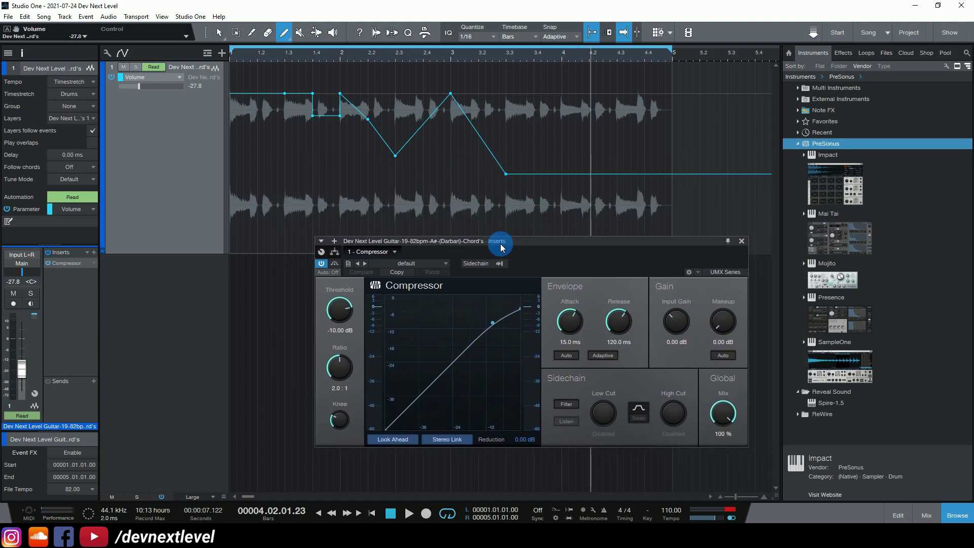
Show the automation envelope for the Compressor's Ratio and draw a stepped dip followed by a peak between beat 1.2 and bar 2.
right_click(344, 374)
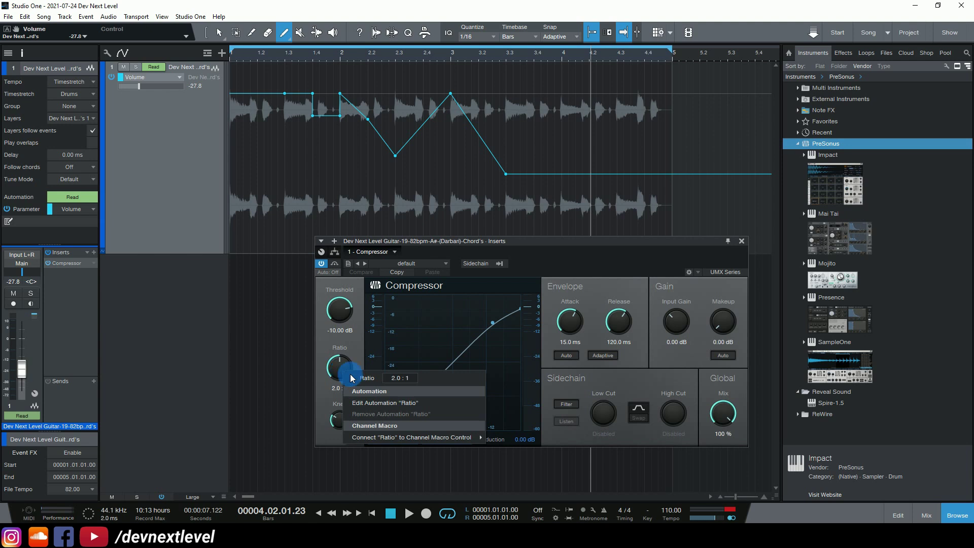
left_click(385, 402)
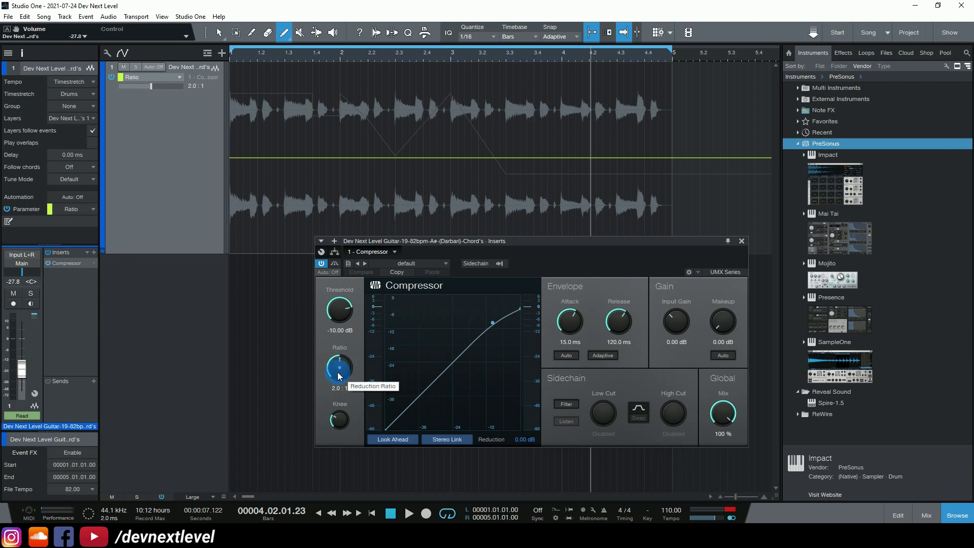
left_click(741, 241)
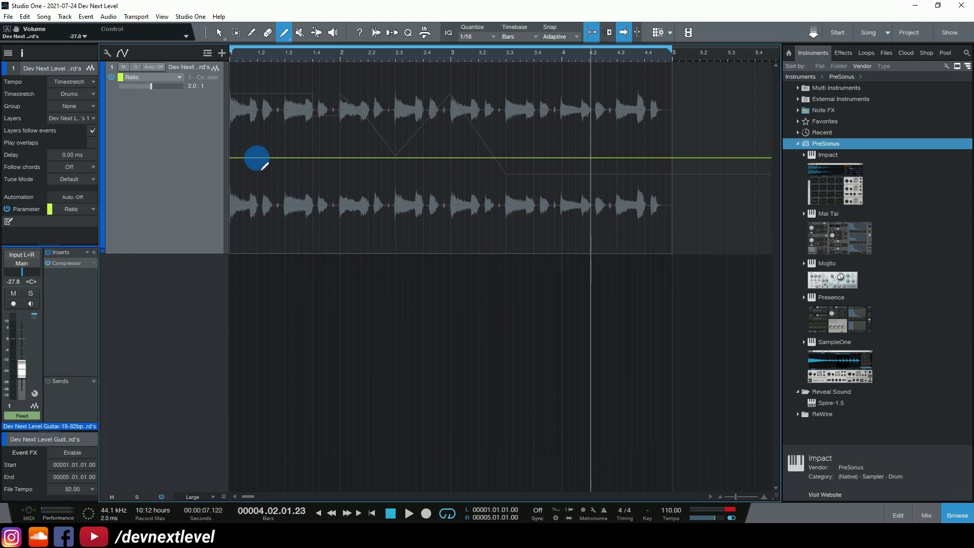
mouse_move(258, 157)
left_mouse_down()
mouse_move(259, 195)
mouse_move(282, 191)
mouse_move(283, 159)
mouse_move(300, 134)
mouse_move(324, 135)
mouse_move(339, 151)
left_mouse_up()
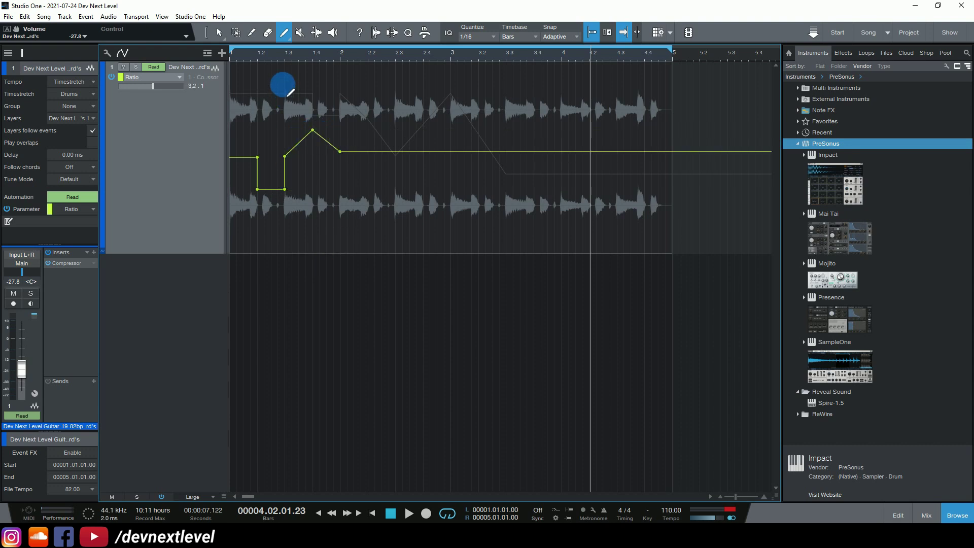
Draw a falling Parabola curve on the Ratio envelope from beat 2.3 to bar 3.
left_click(290, 40)
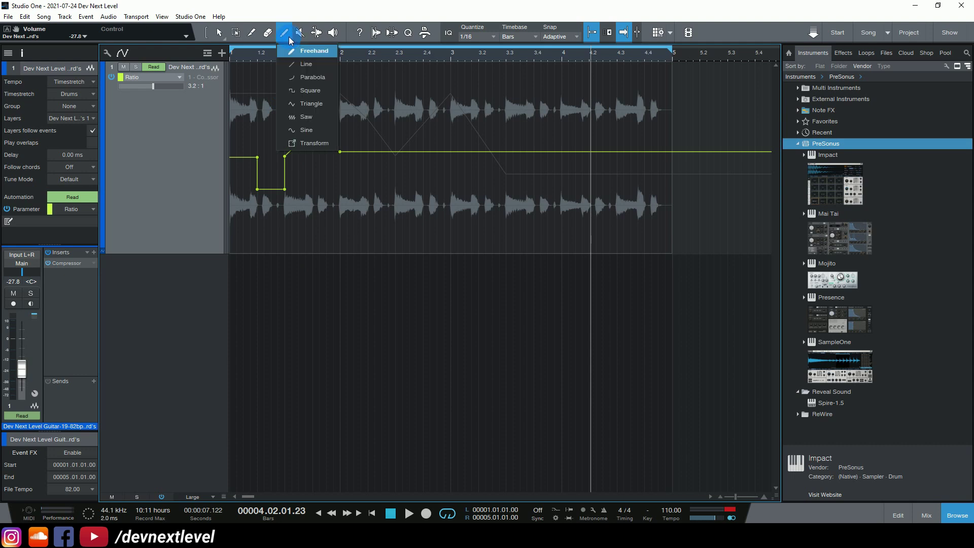
left_click(298, 80)
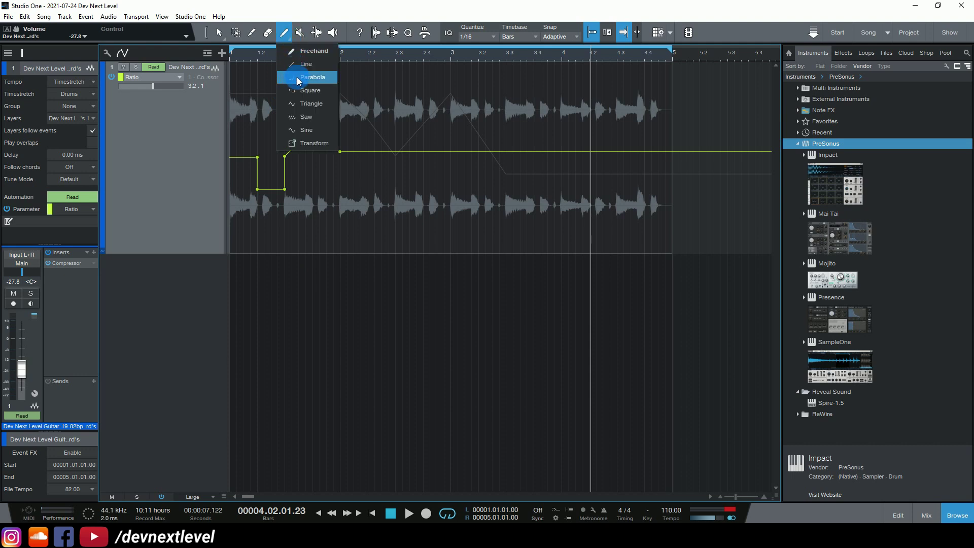
left_click(297, 78)
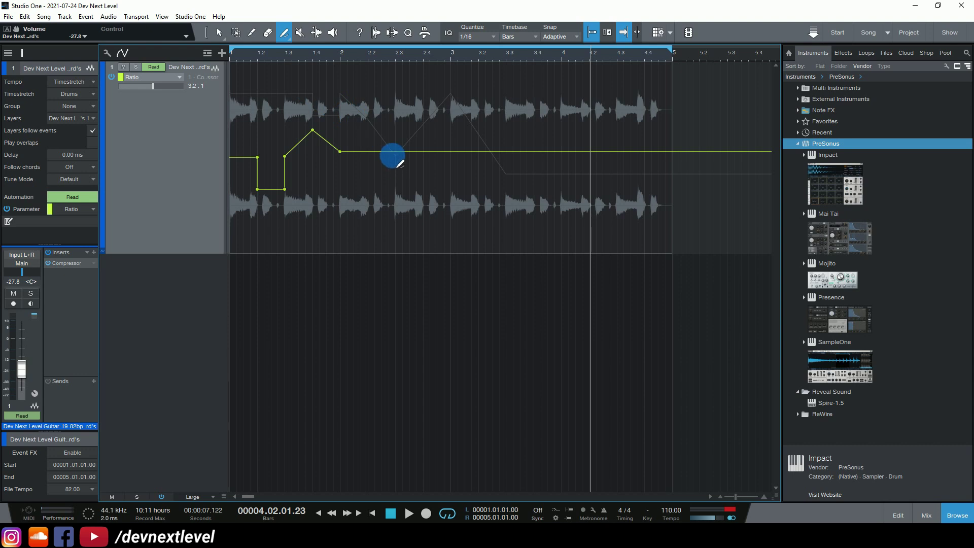
mouse_move(396, 151)
left_mouse_down()
mouse_move(393, 192)
mouse_move(451, 215)
left_mouse_up()
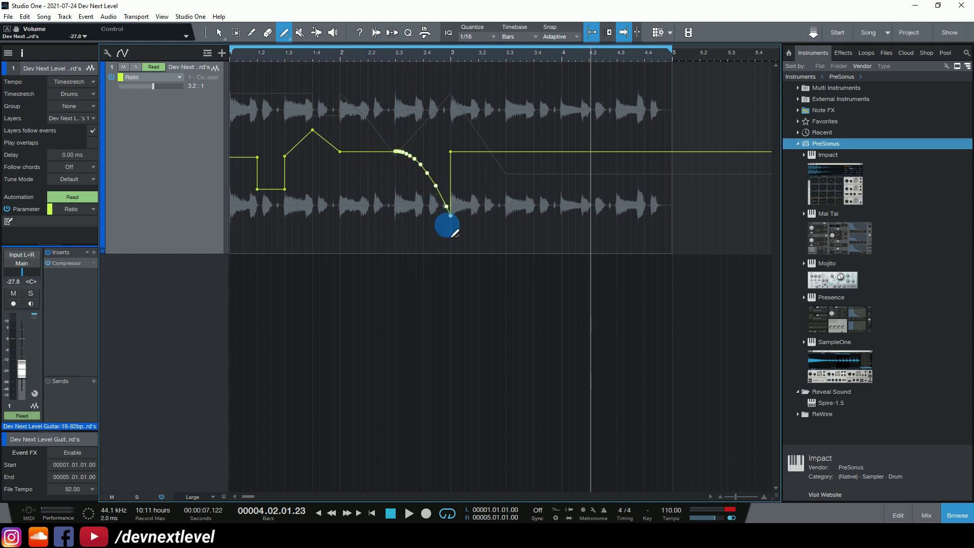
Draw a Square waveform on the Ratio envelope from beat 3.2 to slightly past bar 4, and select the Saw shape.
left_click(287, 39)
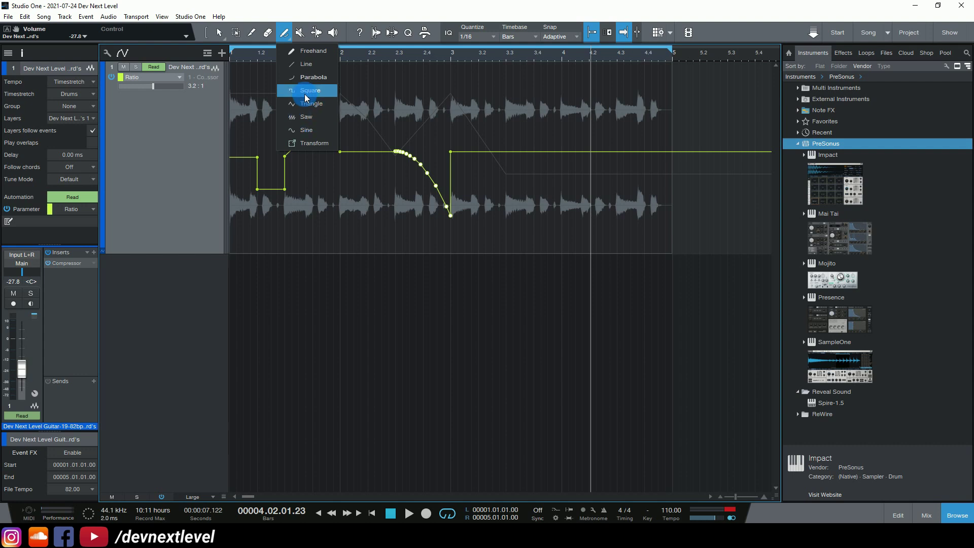
left_click(307, 94)
mouse_move(478, 152)
left_mouse_down()
mouse_move(578, 157)
mouse_move(509, 157)
mouse_move(576, 163)
mouse_move(578, 221)
mouse_move(572, 153)
mouse_move(578, 227)
mouse_move(578, 208)
left_mouse_up()
left_click(285, 32)
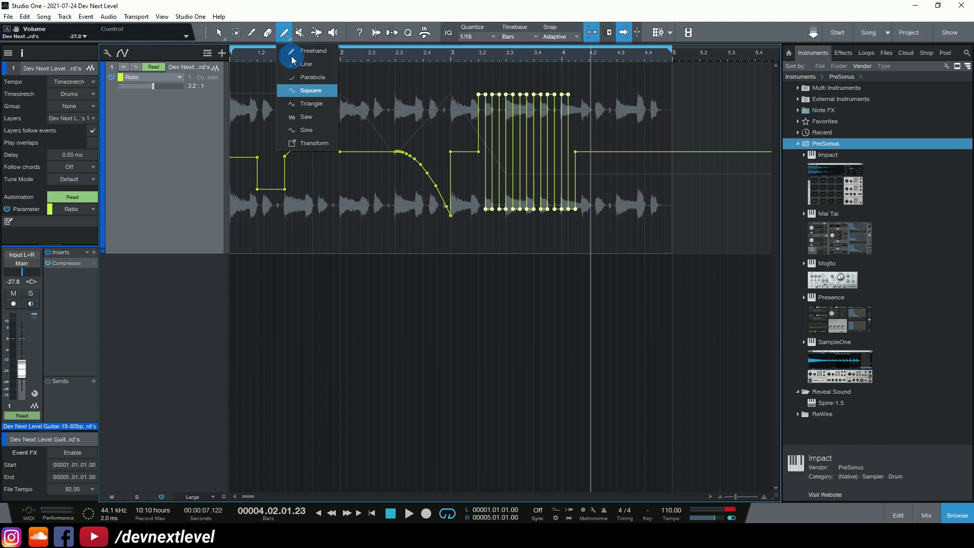
left_click(303, 118)
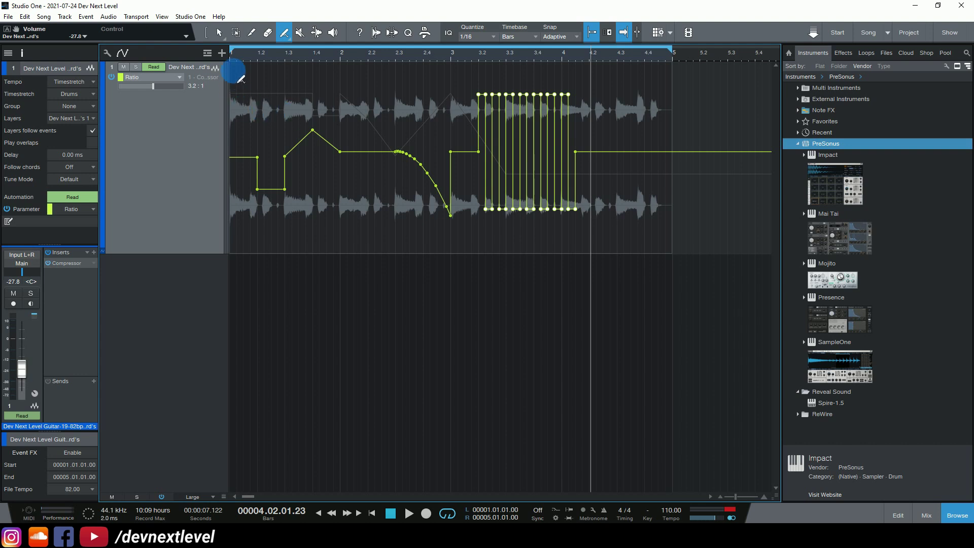
Play the song from the start with the Compressor window open to check its Ratio automation, and close the window.
key("Home")
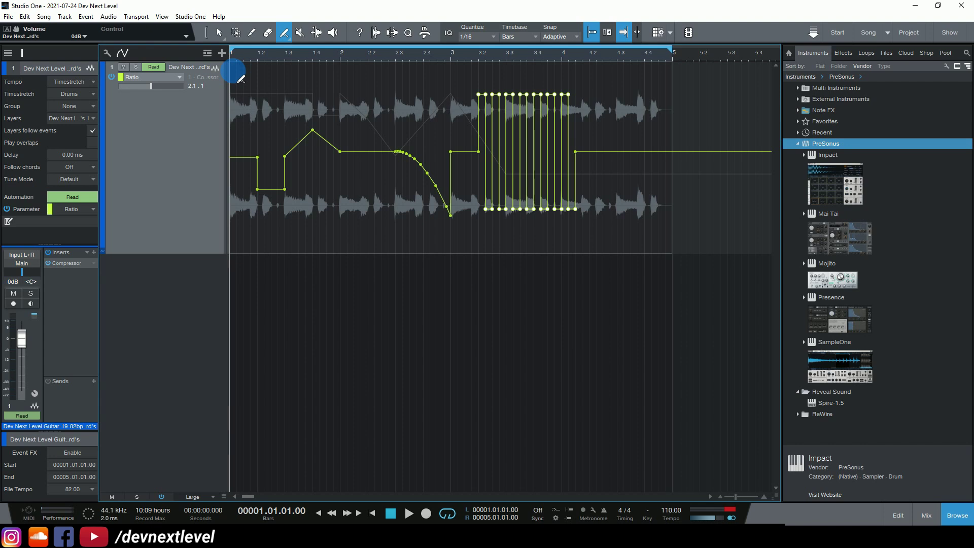
left_click(64, 267)
left_click(65, 268)
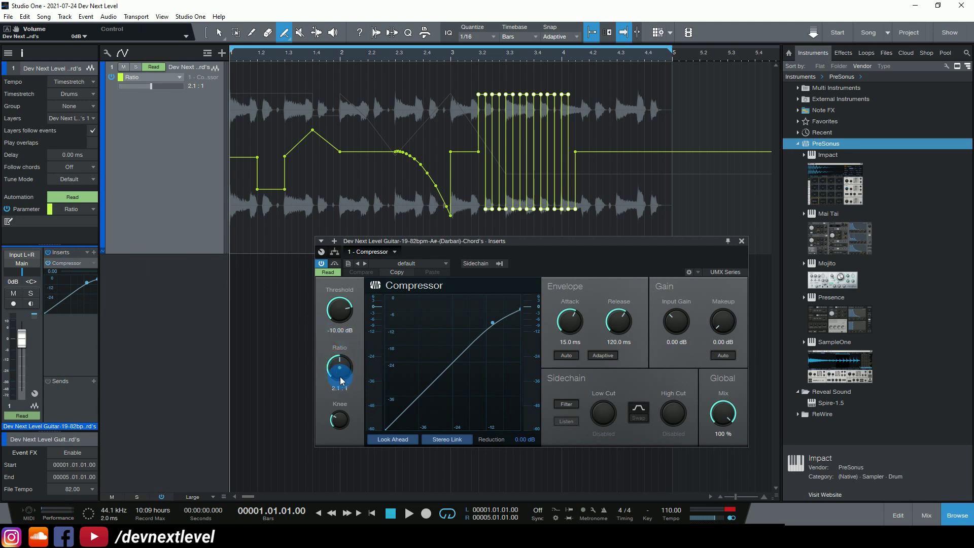
key("space")
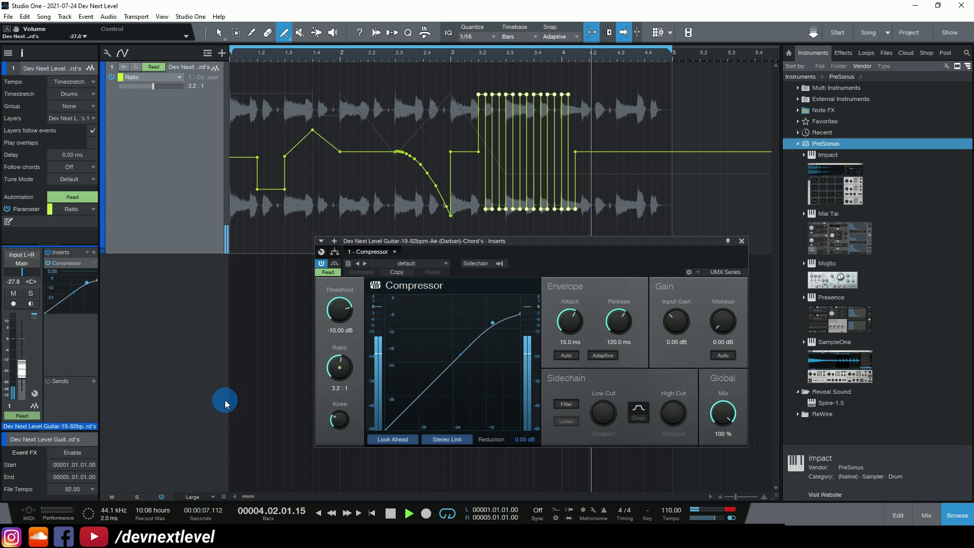
key("space")
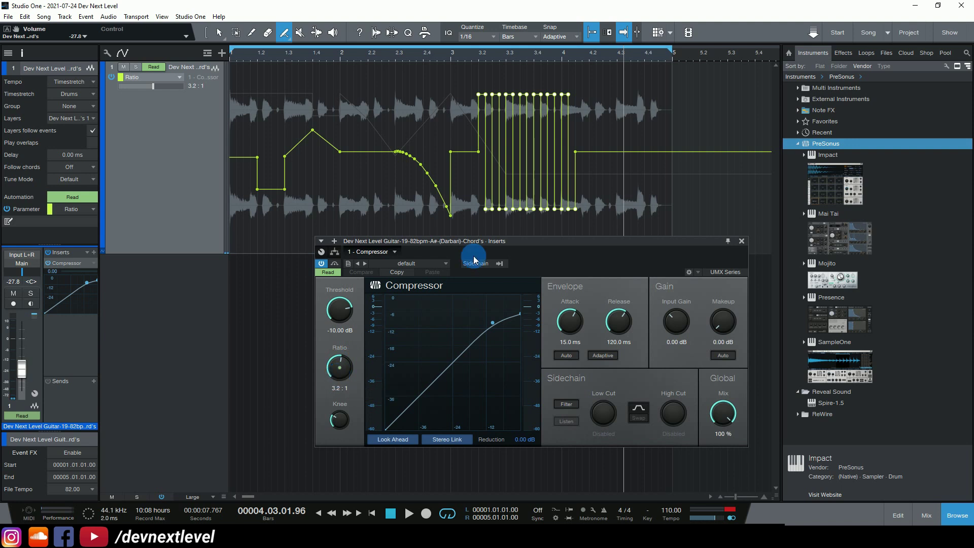
left_click(742, 242)
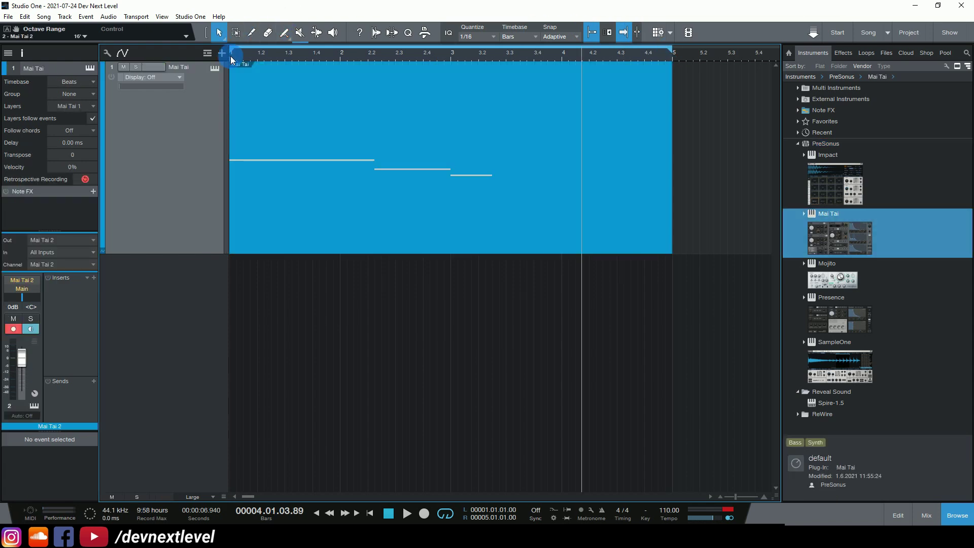
Return the playhead to the song start, open the Mai Tai part in the note editor and play its beginning.
left_click(230, 55)
double_click(265, 150)
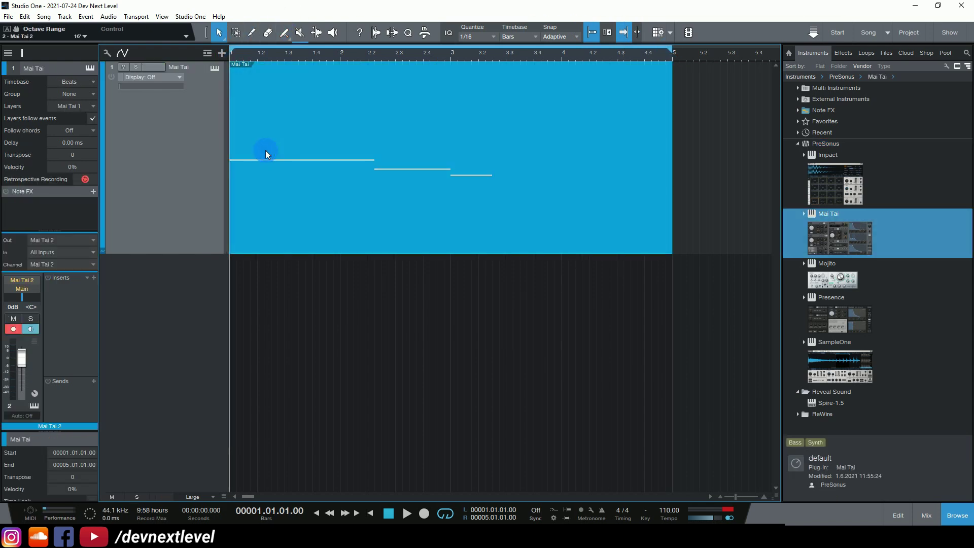
key("space")
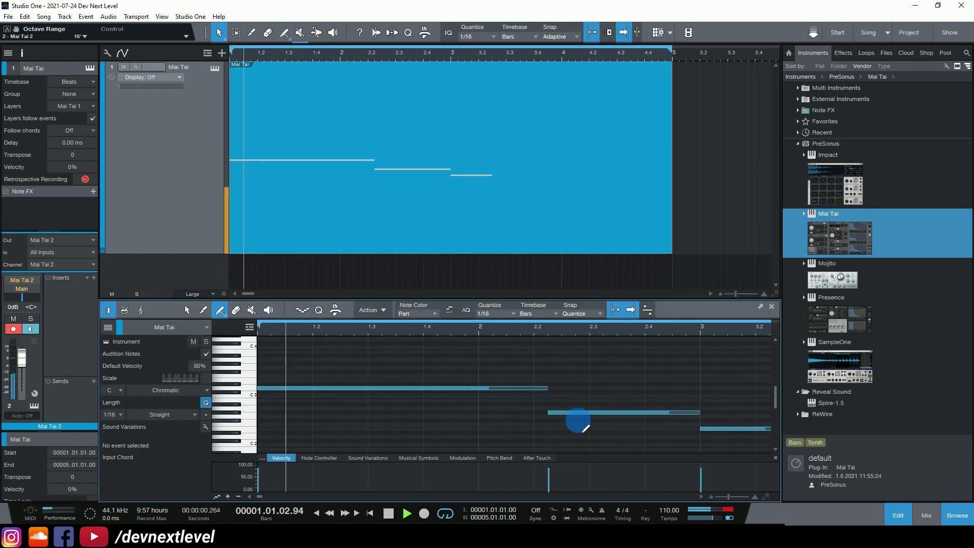
key("space")
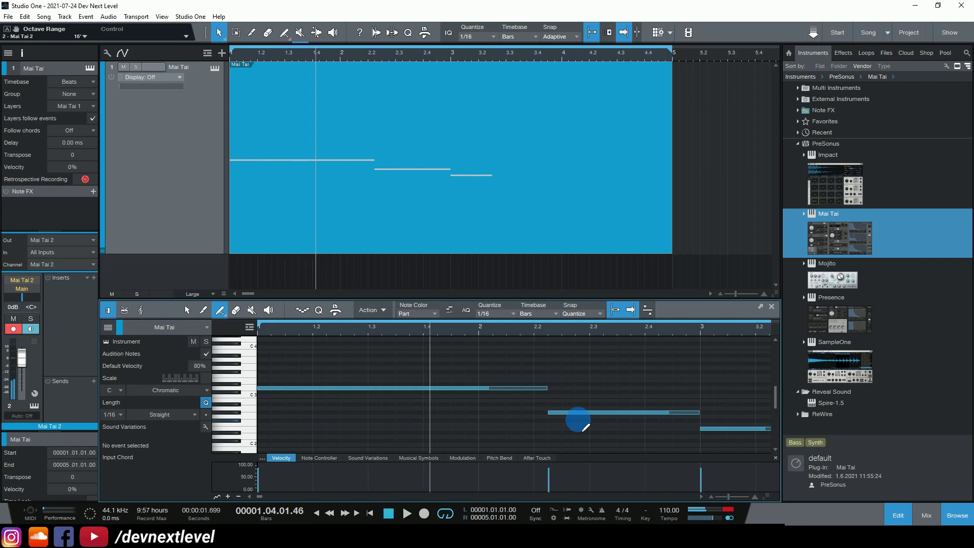
Open the Mai Tai instrument window from its track and create automation for the filter's Cutoff.
left_click(217, 67)
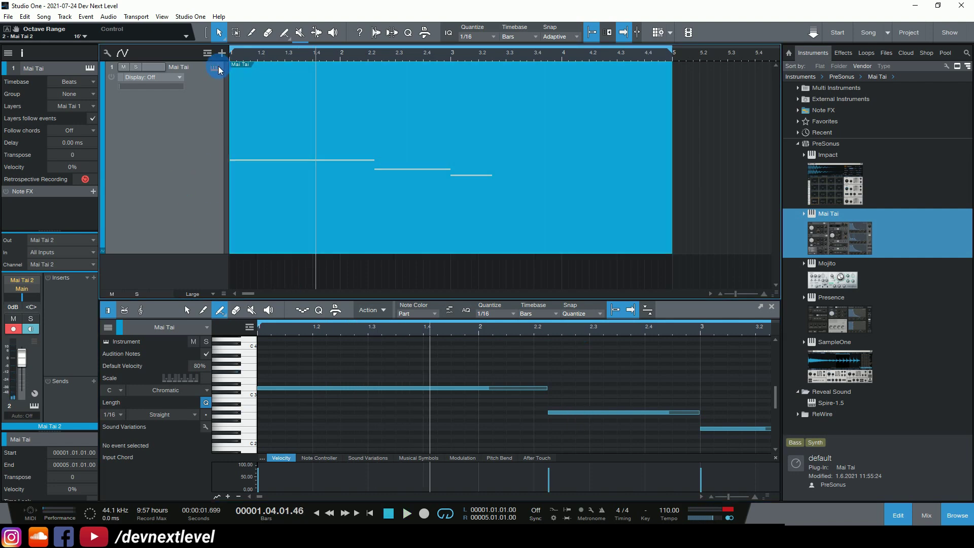
left_click_drag(445, 95, 445, 53)
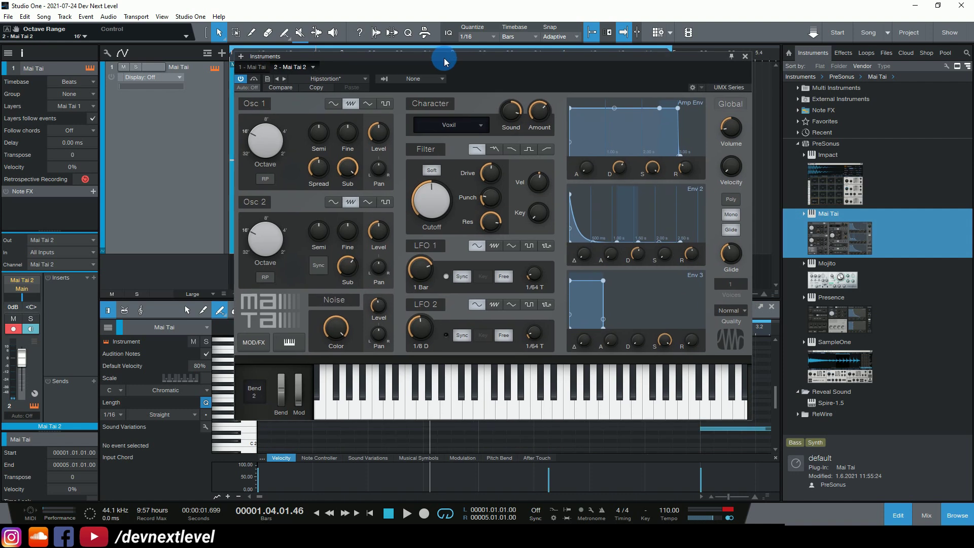
left_click(329, 80)
left_click(332, 80)
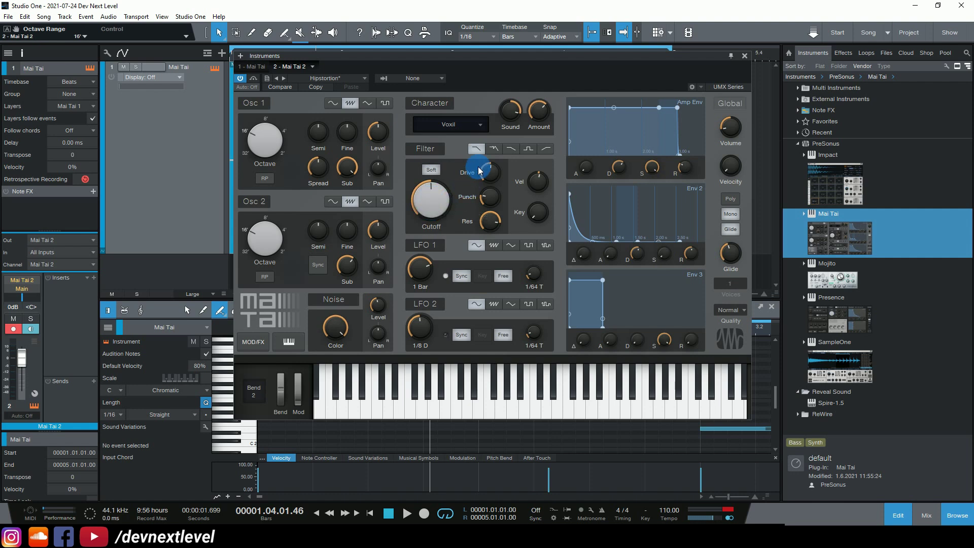
mouse_move(492, 224)
right_click(436, 198)
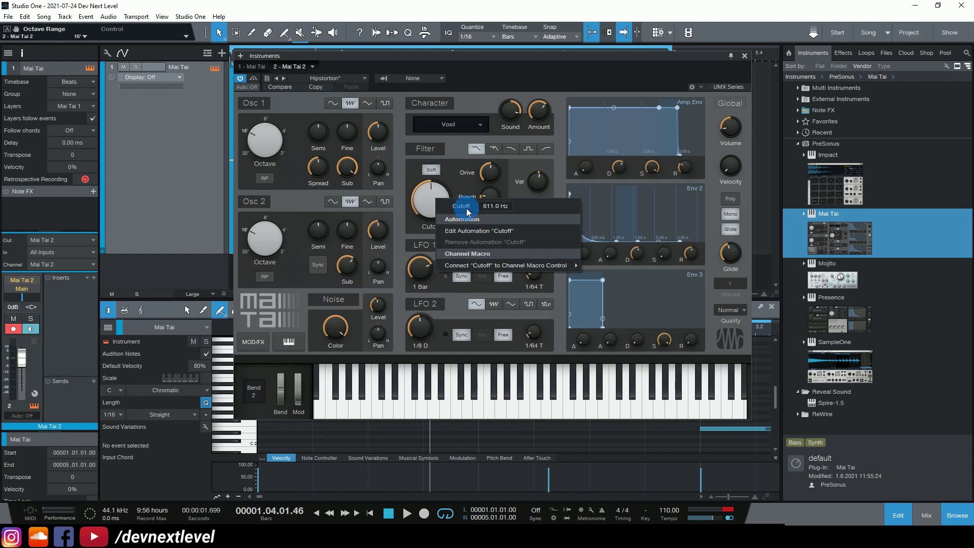
left_click(453, 183)
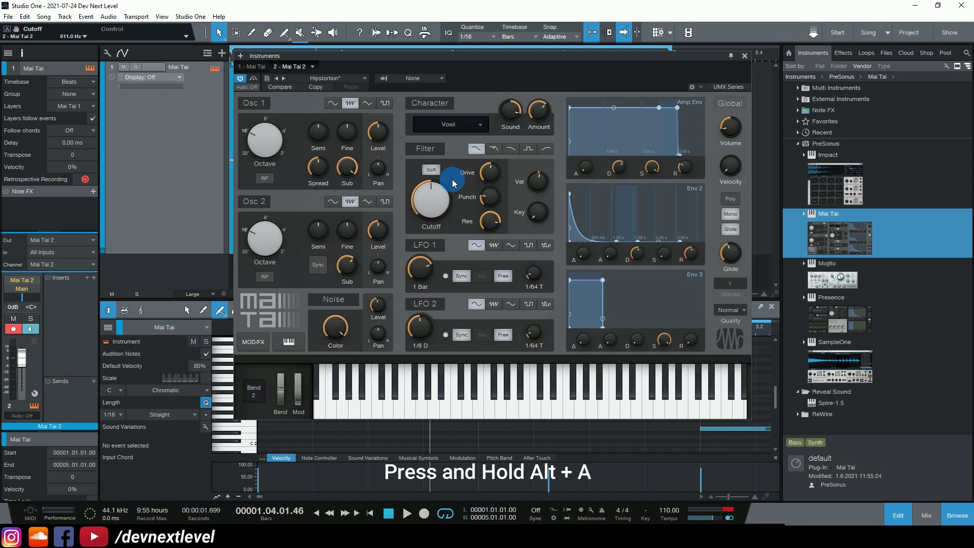
key("alt+a")
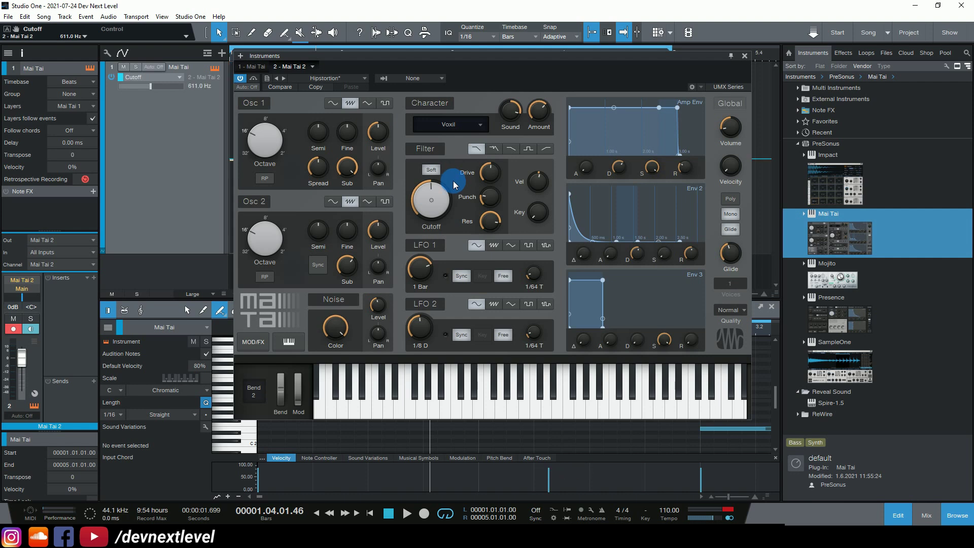
Create automation for the filter's Drive, Punch and Resonance, and close the instrument window and the note editor.
left_click(495, 178)
left_click(493, 202)
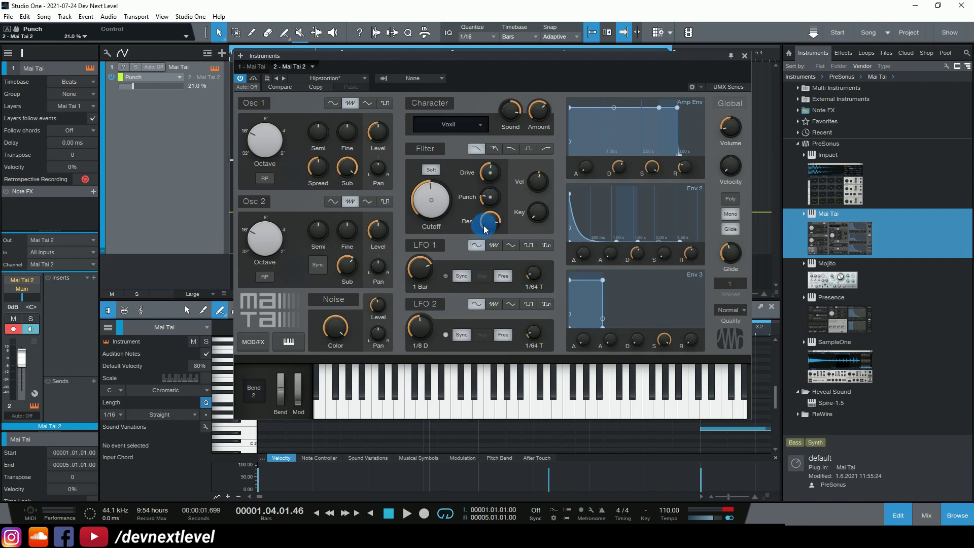
left_click(490, 223)
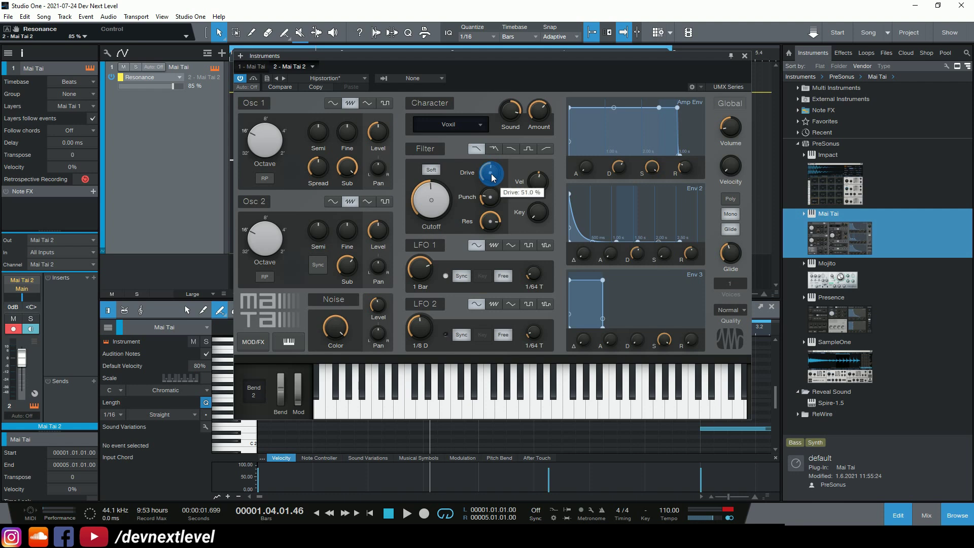
left_click(744, 57)
left_click(772, 308)
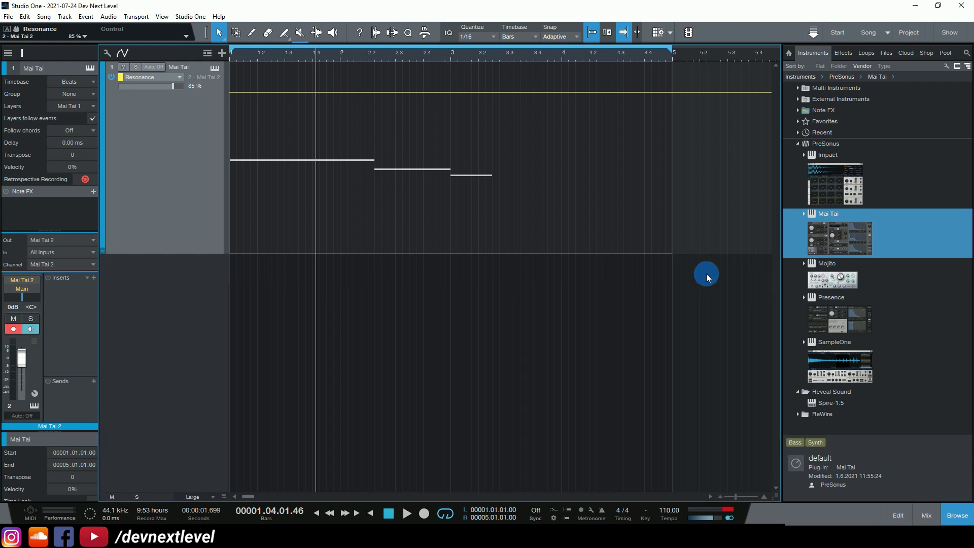
Expand the automation lanes beneath the Mai Tai track, with the track itself showing its notes instead of the Resonance envelope.
left_click(102, 251)
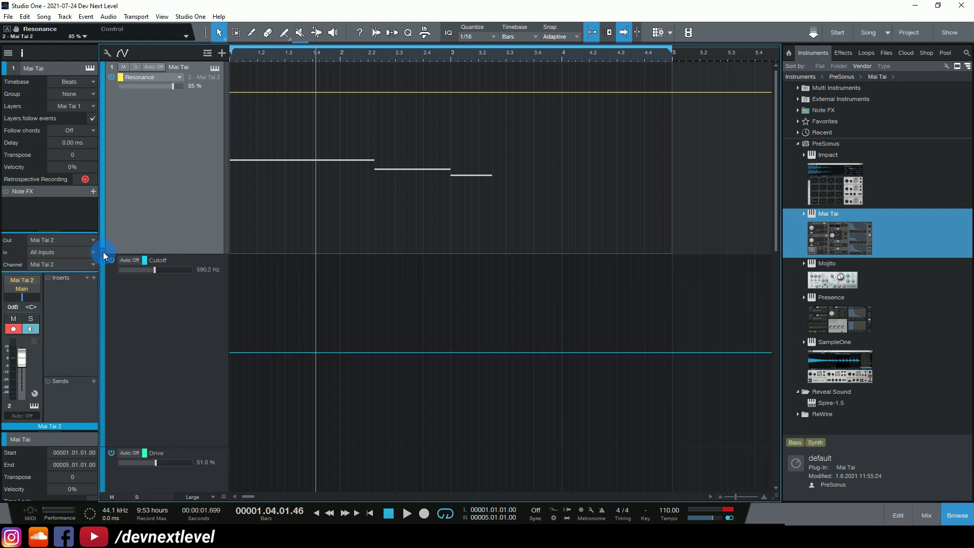
left_click(102, 251)
left_click(103, 252)
left_click(102, 251)
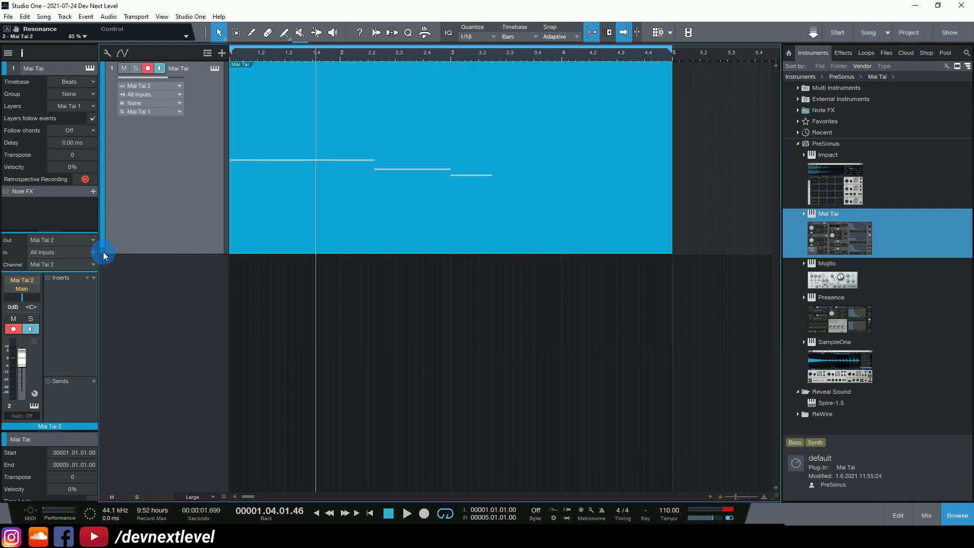
left_click(102, 251)
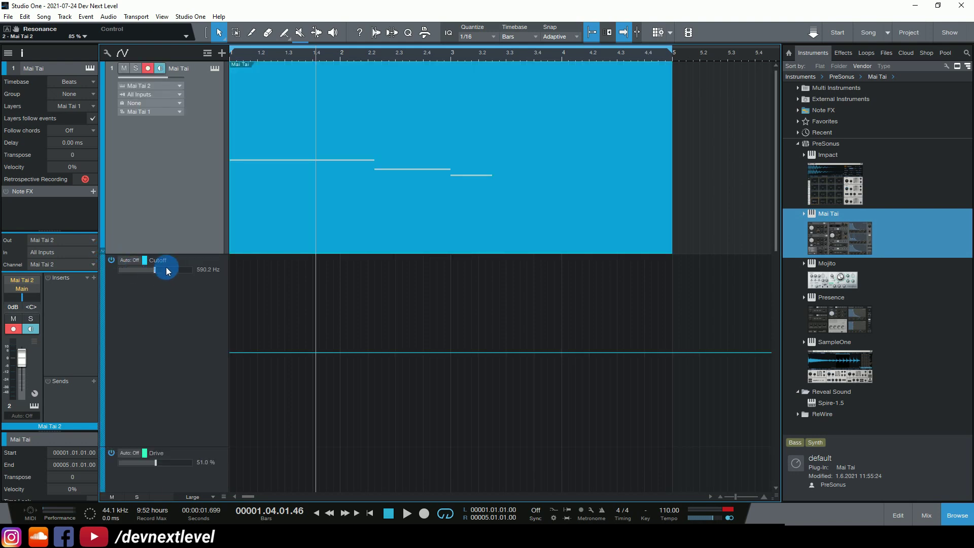
Look through the Cutoff, Drive, Punch and Resonance lanes and reduce the track height to Medium.
scroll(221, 329, "down", 5)
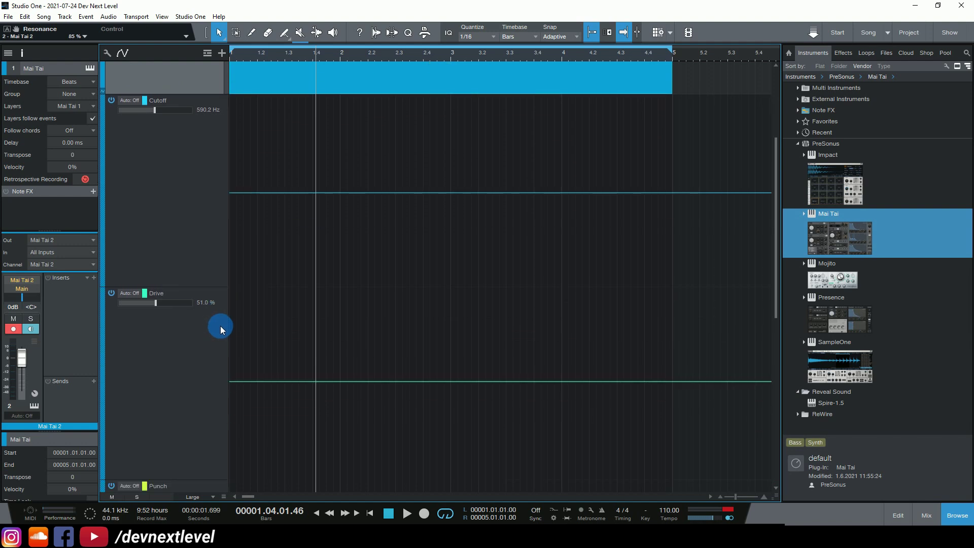
scroll(220, 325, "down", 2)
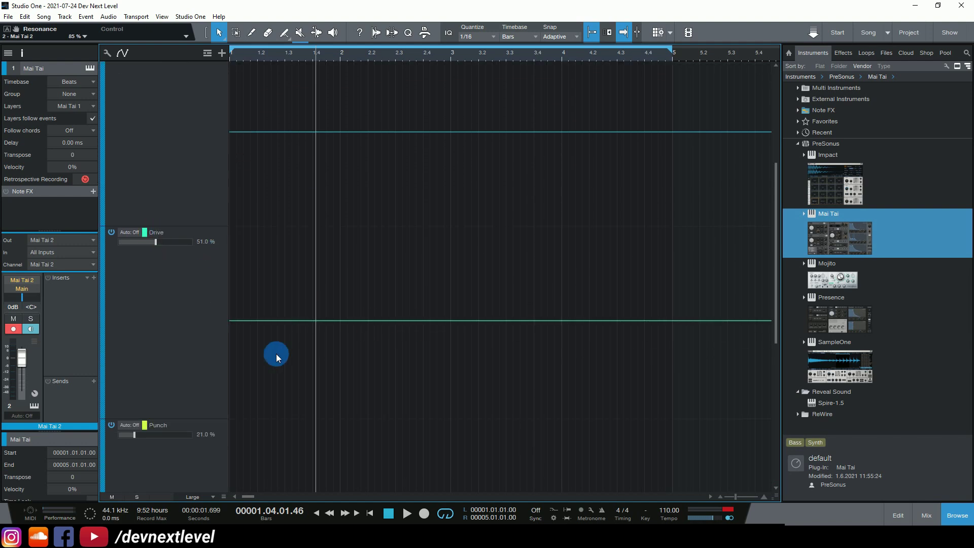
scroll(211, 363, "down", 3)
scroll(180, 409, "down", 7)
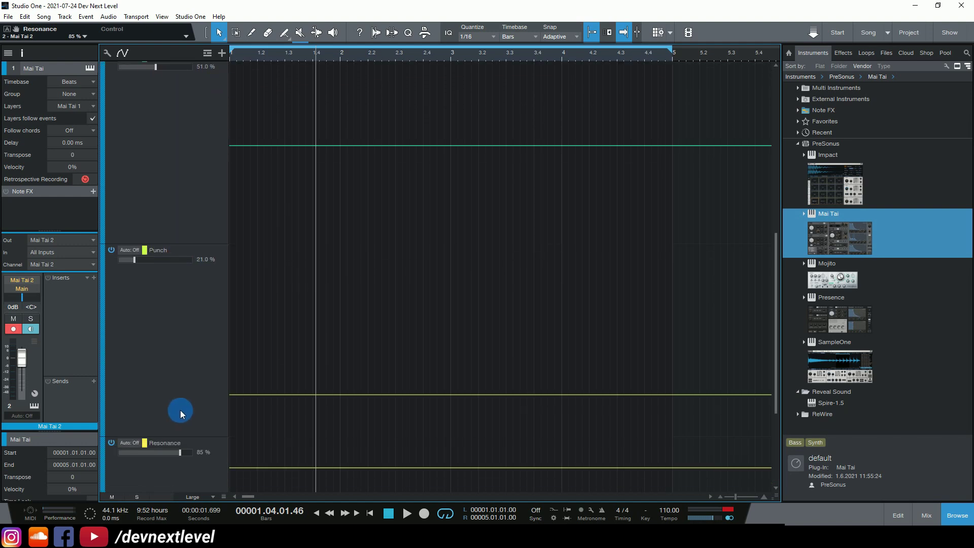
scroll(180, 407, "down", 1)
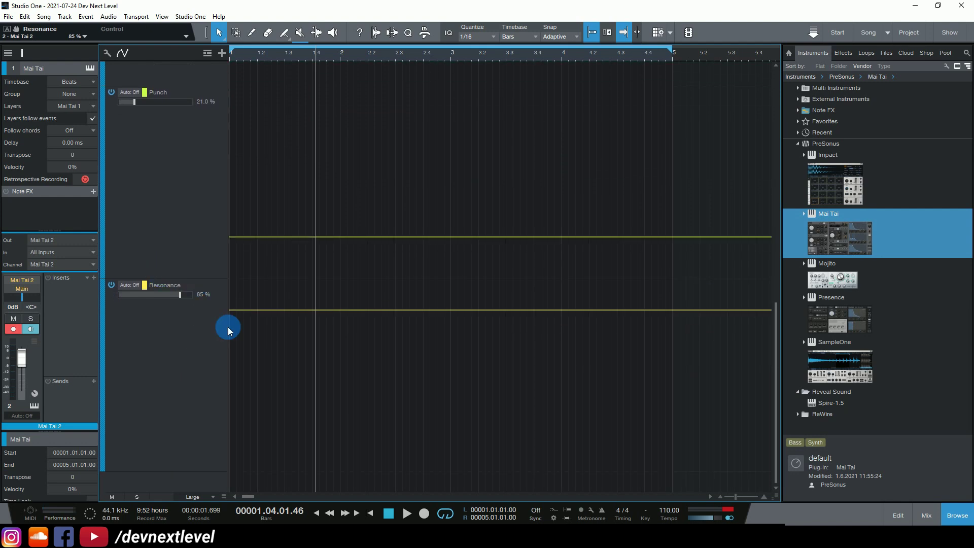
scroll(352, 364, "up", 15)
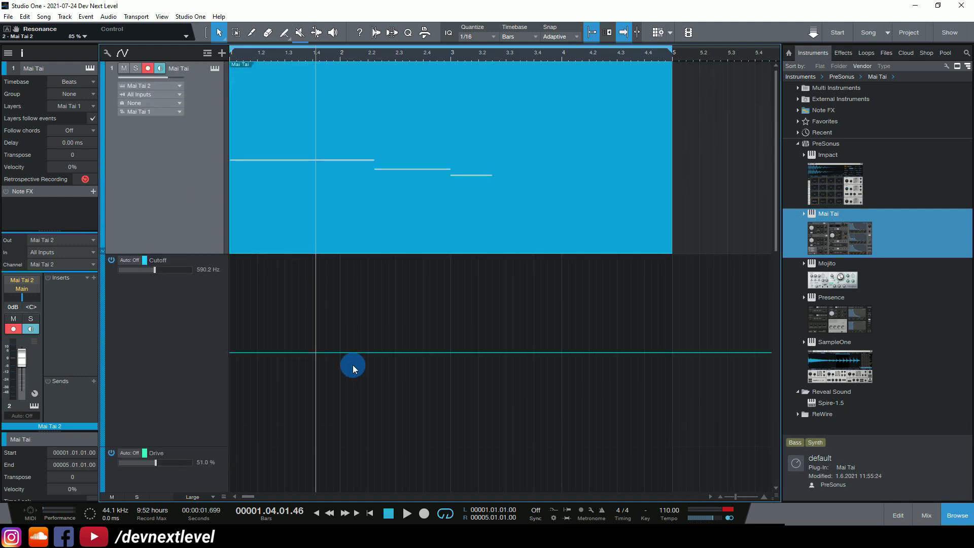
scroll(415, 338, "down", 8)
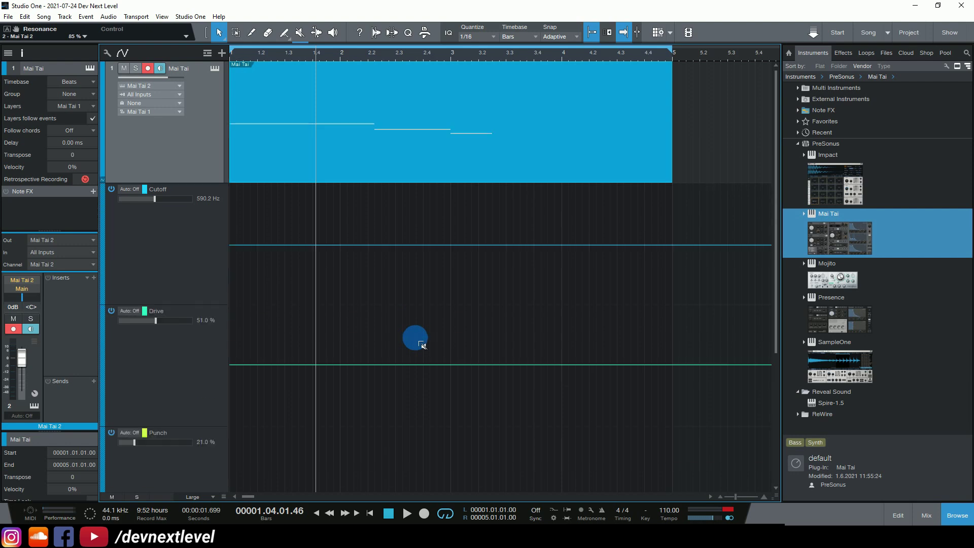
scroll(420, 345, "down", 2)
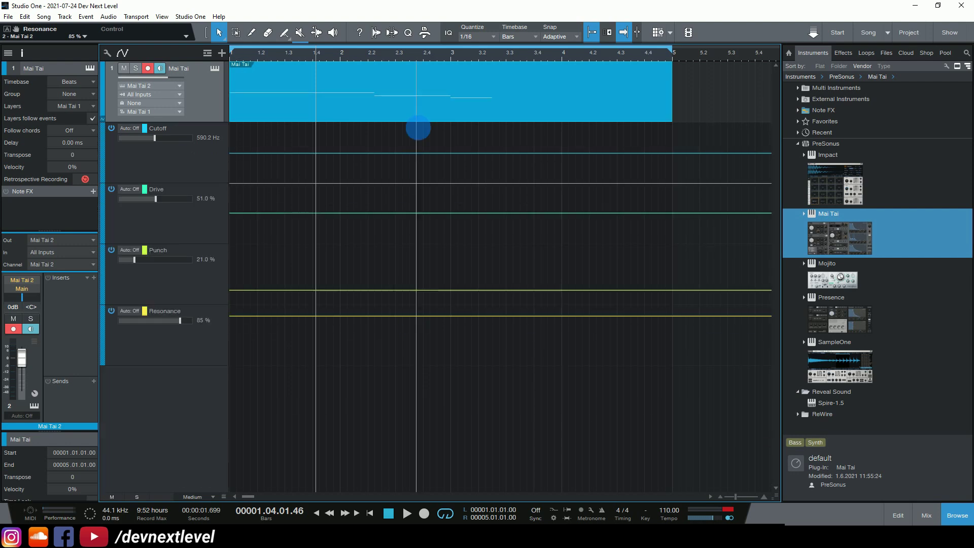
Draw alternating flat-topped peaks and dips on the Cutoff envelope from just before beat 1.2 to 3.3.3, ending at about 93 Hz.
left_click(252, 152)
left_click(251, 152)
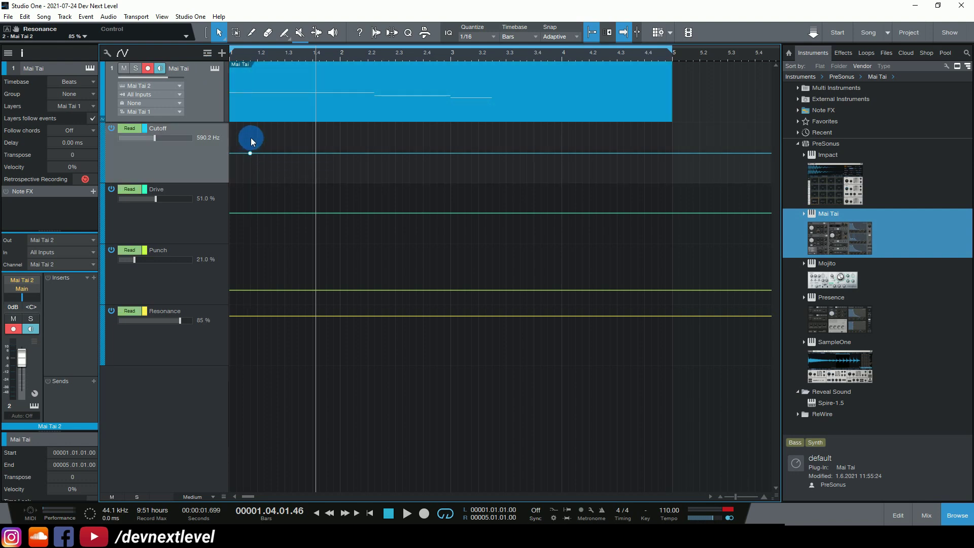
left_click_drag(257, 152, 520, 166)
left_click(409, 172)
left_click(429, 138)
left_click(464, 173)
left_click(472, 172)
left_click(499, 138)
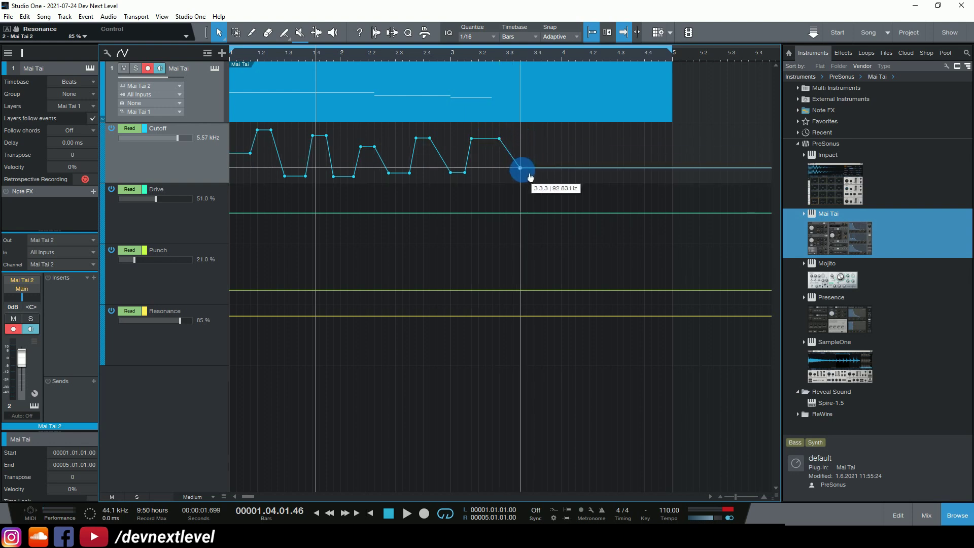
Draw zigzag envelopes on the Drive, Punch and Resonance lanes from bar 1 to just past the start of bar 3.
left_click(257, 213)
left_click_drag(271, 213, 471, 204)
left_click_drag(279, 290, 499, 268)
left_click(299, 275)
left_click(265, 317)
left_click_drag(295, 322, 475, 319)
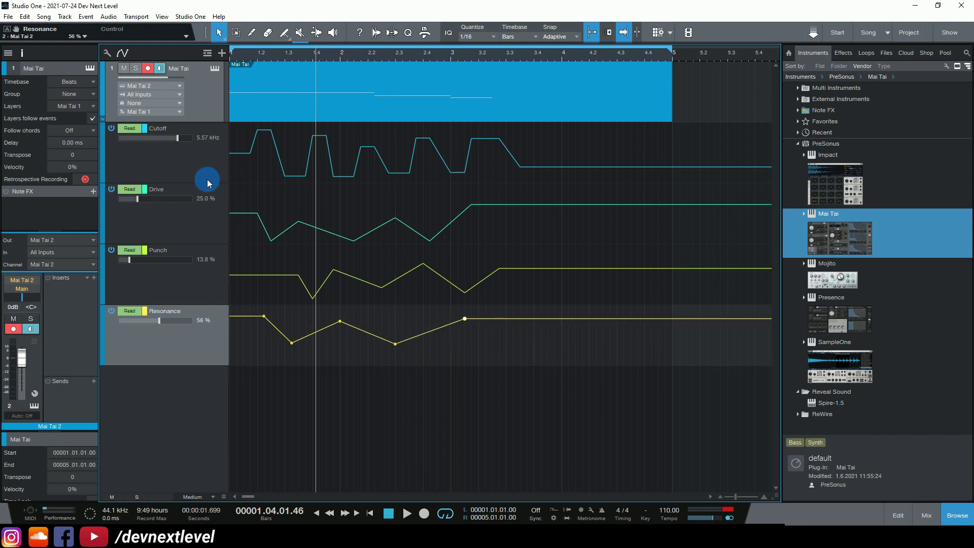
Open the Mai Tai instrument window below the ruler and shorten the loop range so it ends at 3.2.3.
left_click(216, 69)
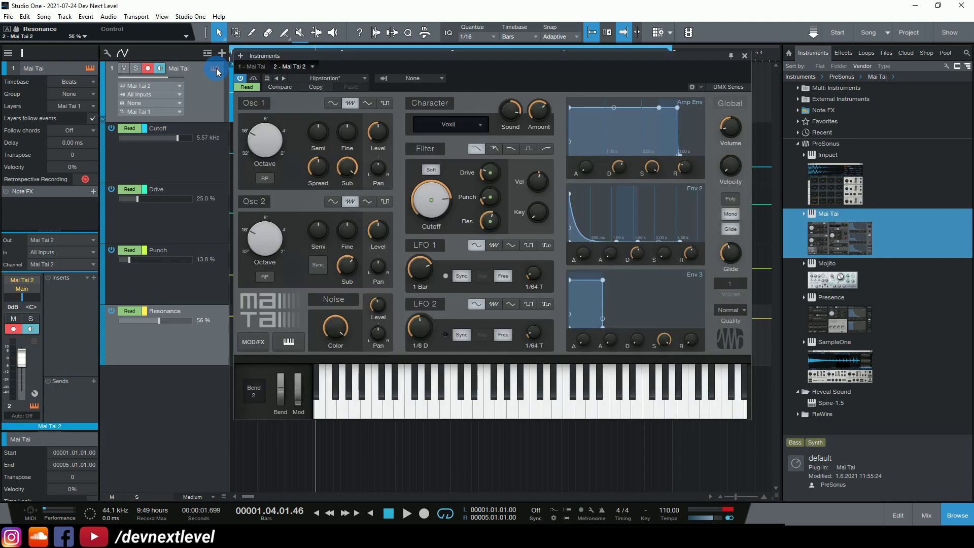
left_click_drag(440, 61, 320, 119)
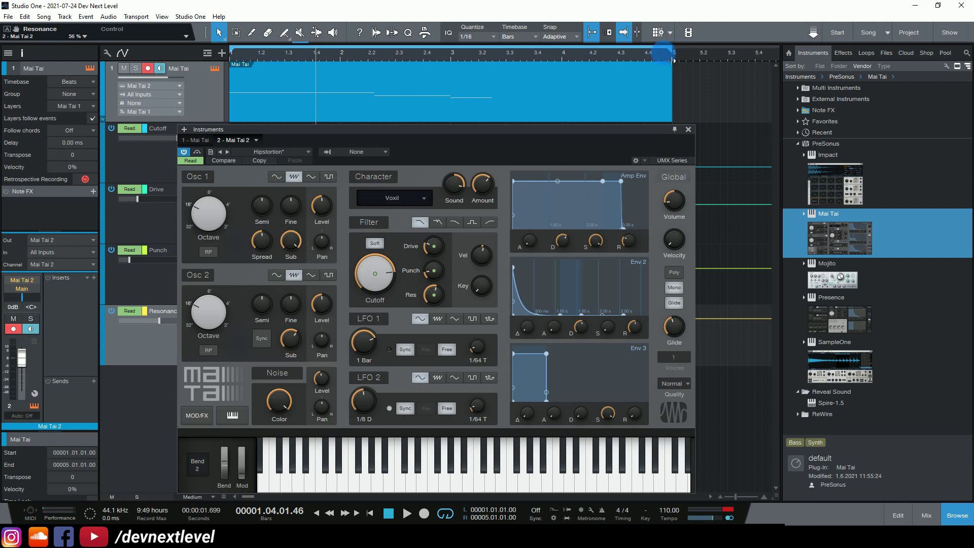
left_click_drag(662, 55, 505, 80)
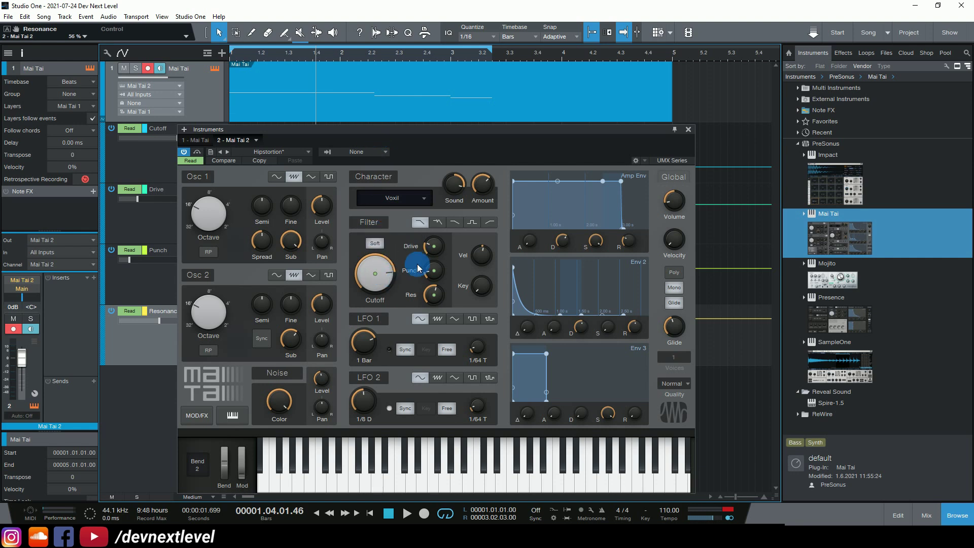
Play the part with the instrument window beside the lanes to check the filter automation, stop playback and close the window.
key("space")
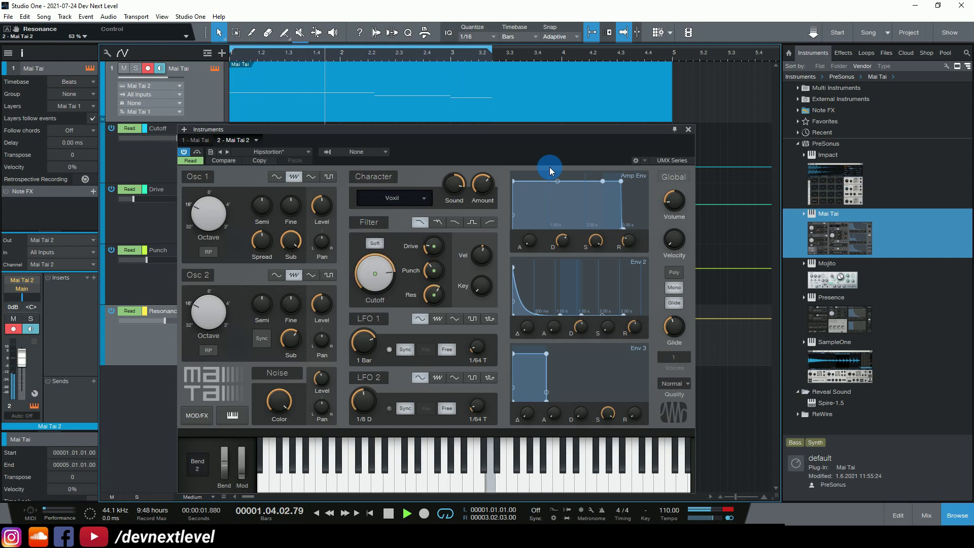
left_click_drag(322, 127, 594, 87)
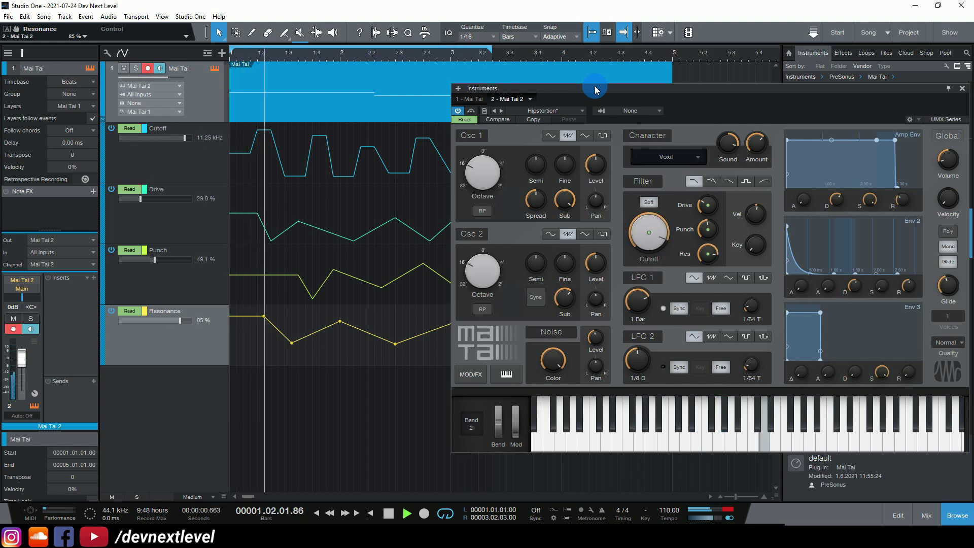
key("space")
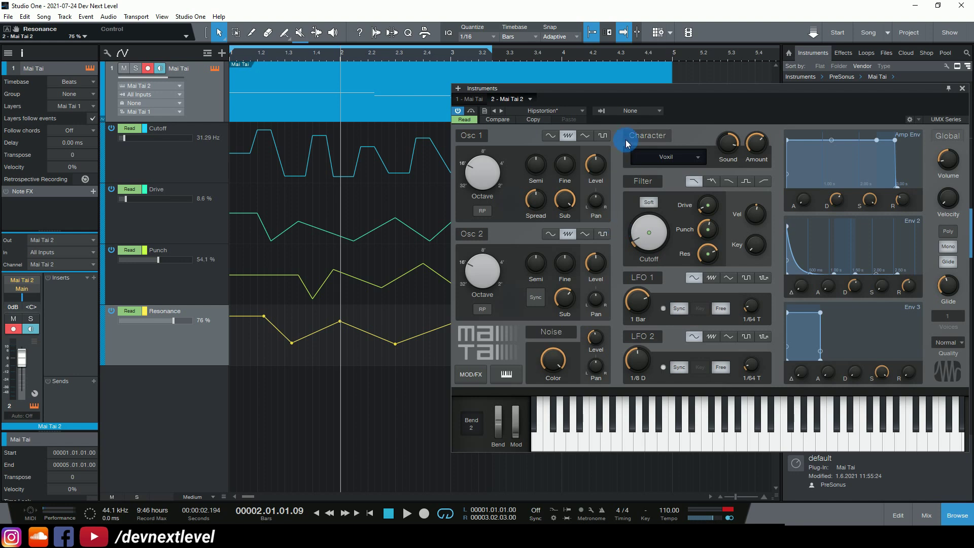
left_click_drag(688, 90, 582, 140)
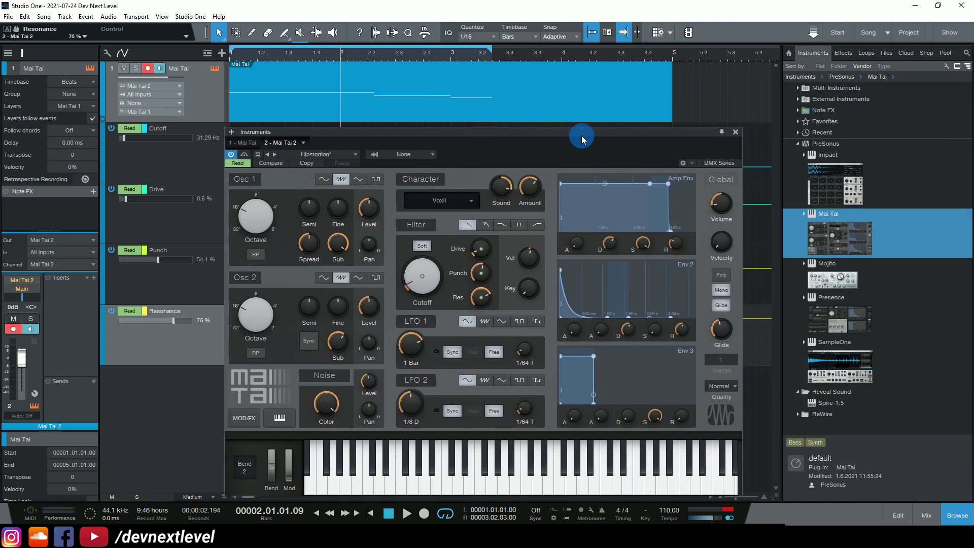
left_click(736, 132)
Select the Mai Tai track, move its channel volume fader and reset it to 0 dB, and add an automation lane for Volume.
left_click(179, 406)
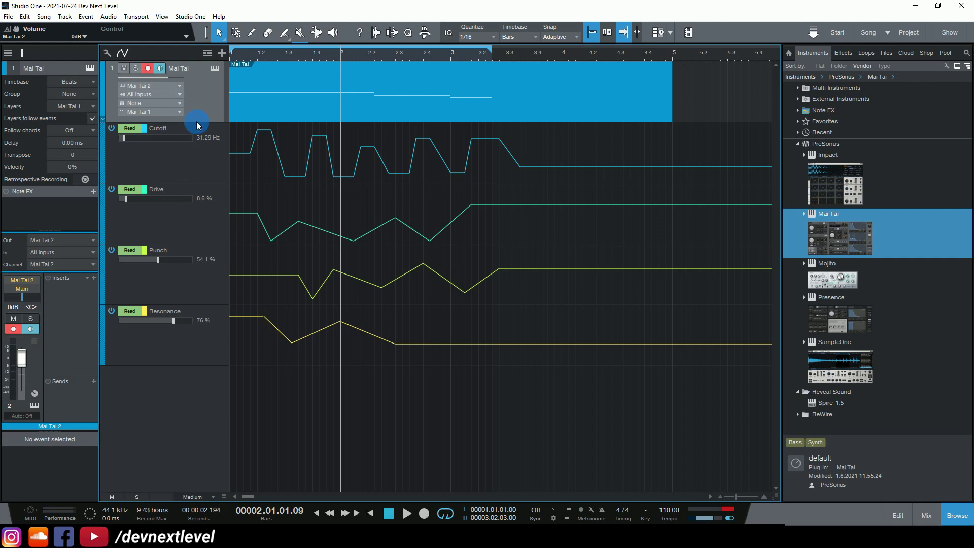
left_click(210, 92)
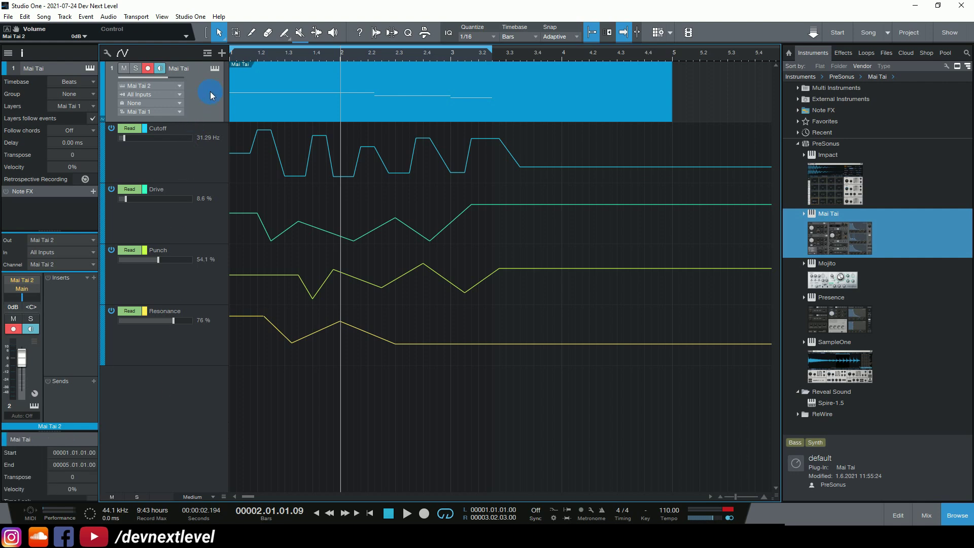
left_click_drag(23, 358, 20, 366)
left_click(20, 367, "ctrl")
left_click(8, 32)
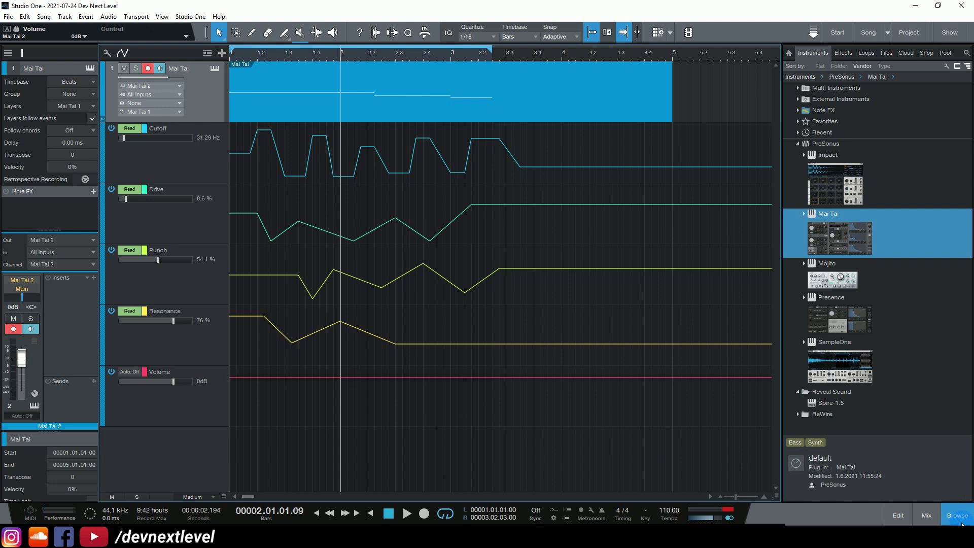
Show the mixer console and set the Mai Tai 2 channel's automation mode to Touch.
left_click(926, 515)
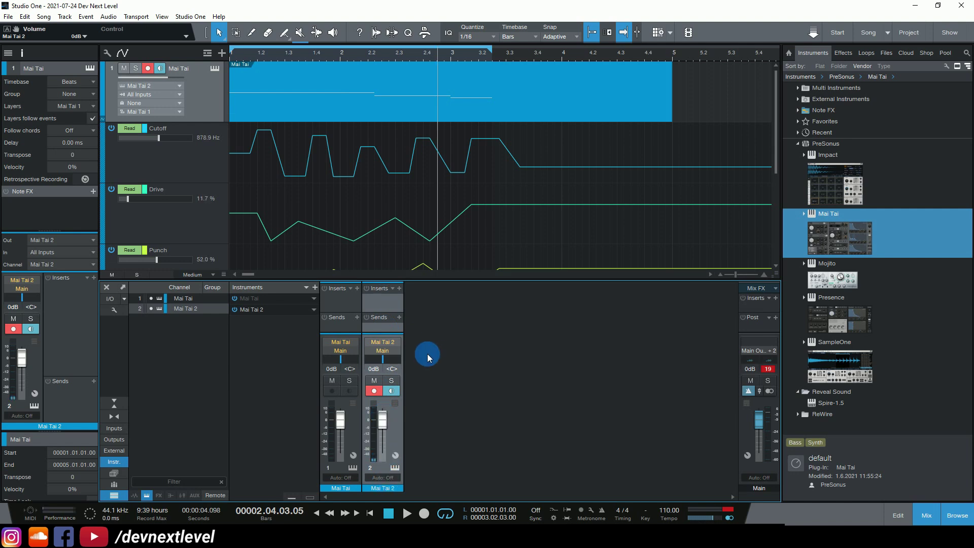
left_click(383, 478)
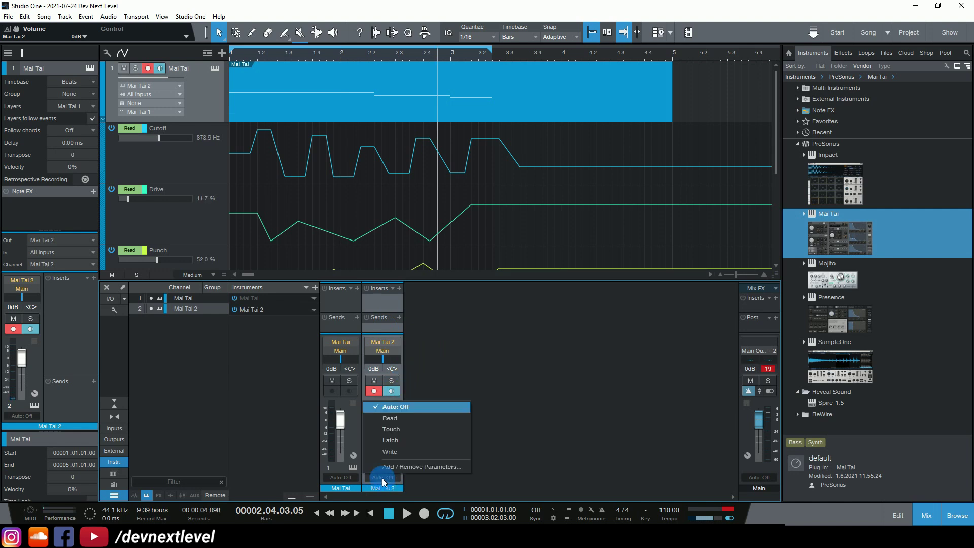
left_click(397, 430)
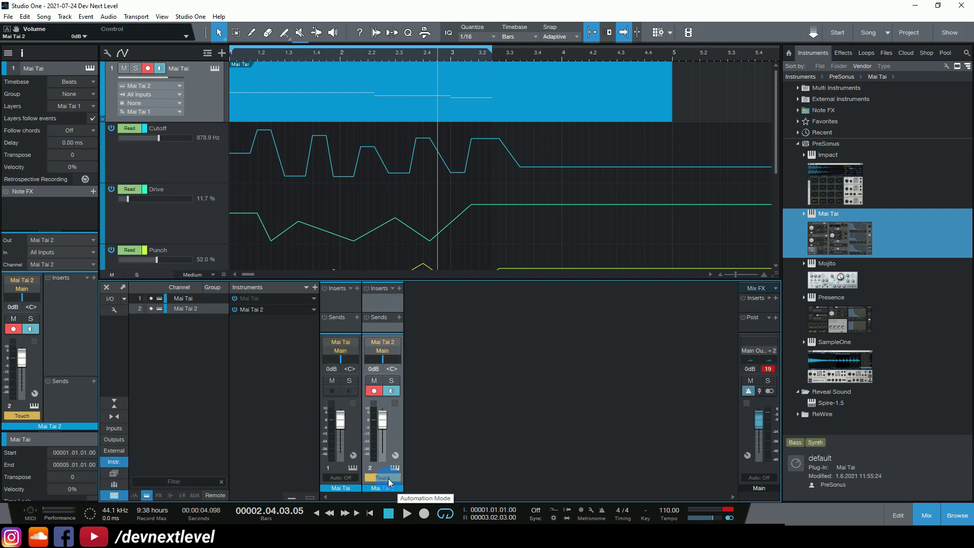
Record volume automation from the start of the loop by repeatedly moving the Mai Tai 2 channel fader down and up during playback.
scroll(412, 212, "down", 5)
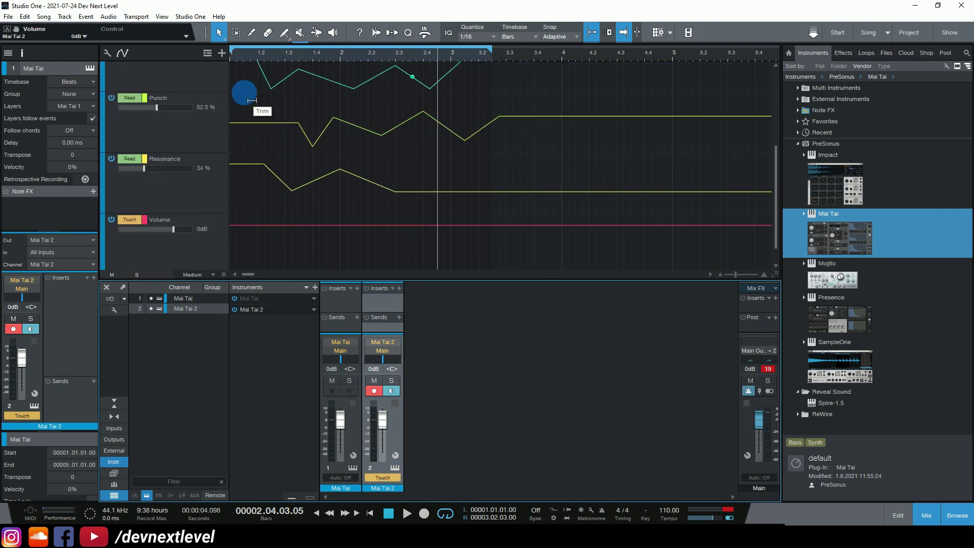
left_click(244, 56)
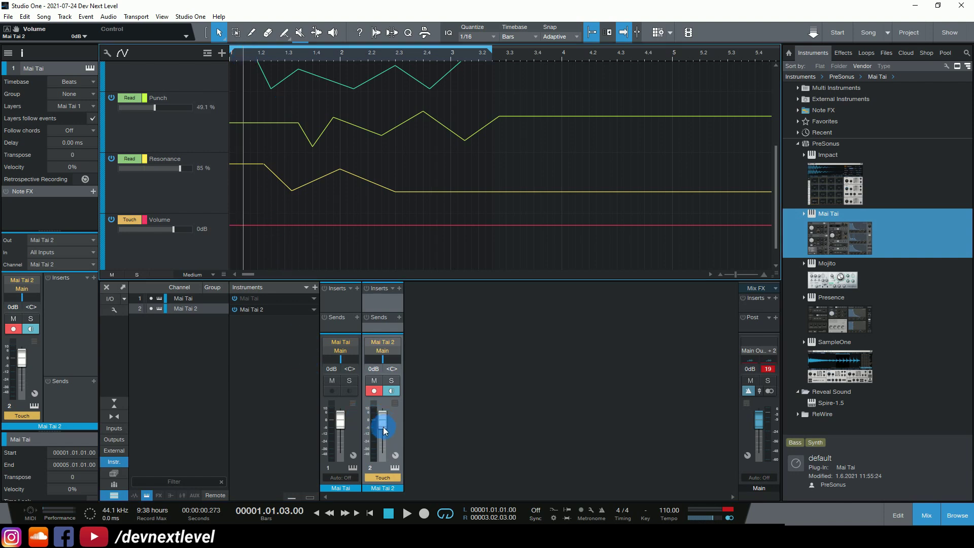
mouse_move(385, 422)
left_mouse_down()
mouse_move(382, 455)
mouse_move(378, 389)
mouse_move(378, 445)
mouse_move(381, 431)
left_mouse_up()
key("space")
key("space")
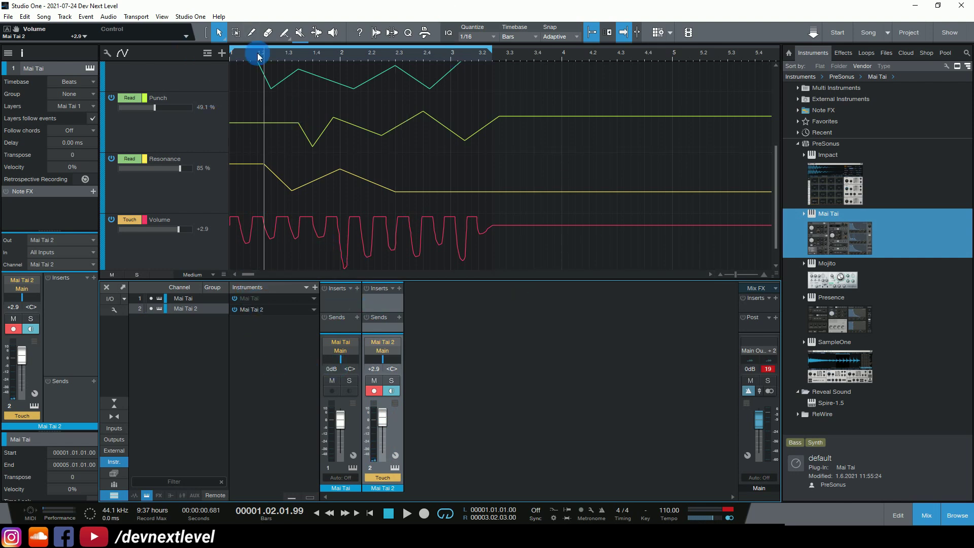
Play the part from bar 1 to check the recorded volume automation and stop just past the start of bar 3.
left_click(230, 57)
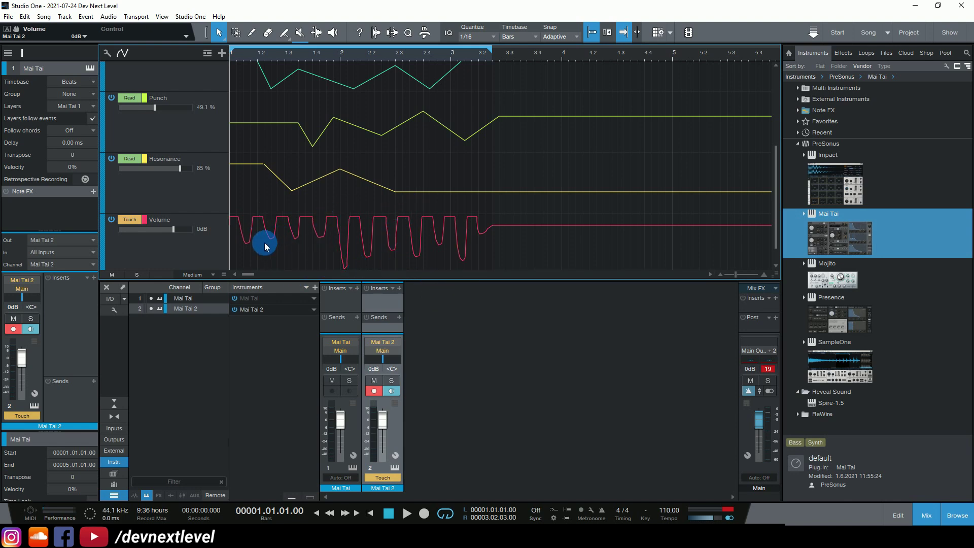
left_click(405, 516)
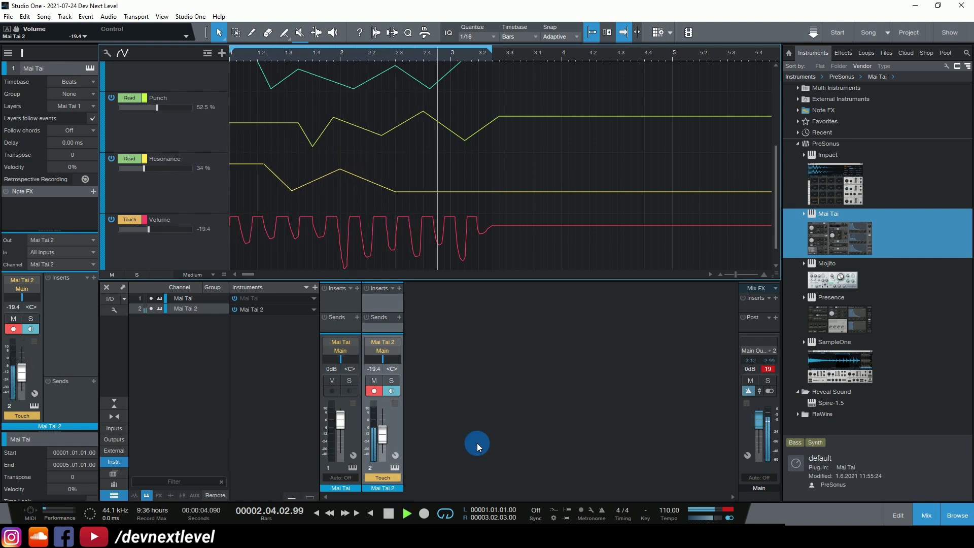
key("space")
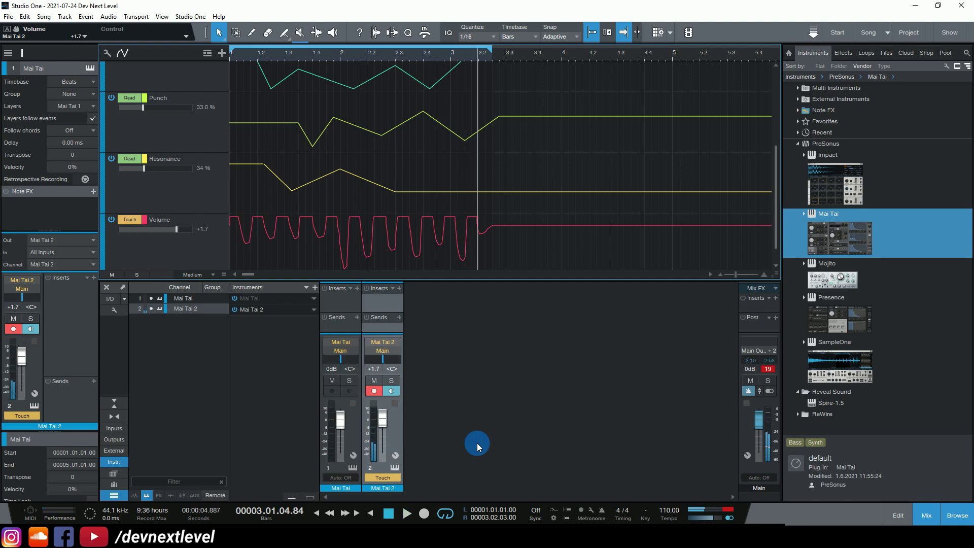